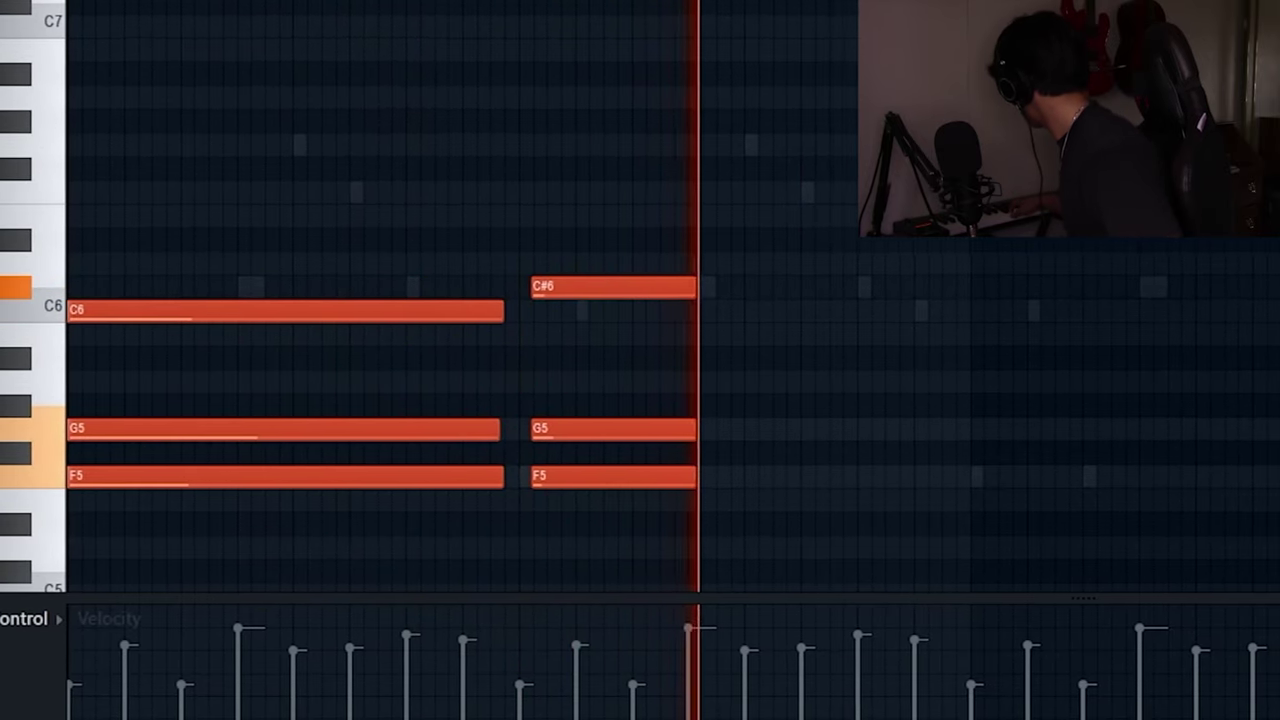
End the take of the three-note chords, deselect the melody notes in the piano roll and show the channel rack.
{"action": "key", "text": "space"}
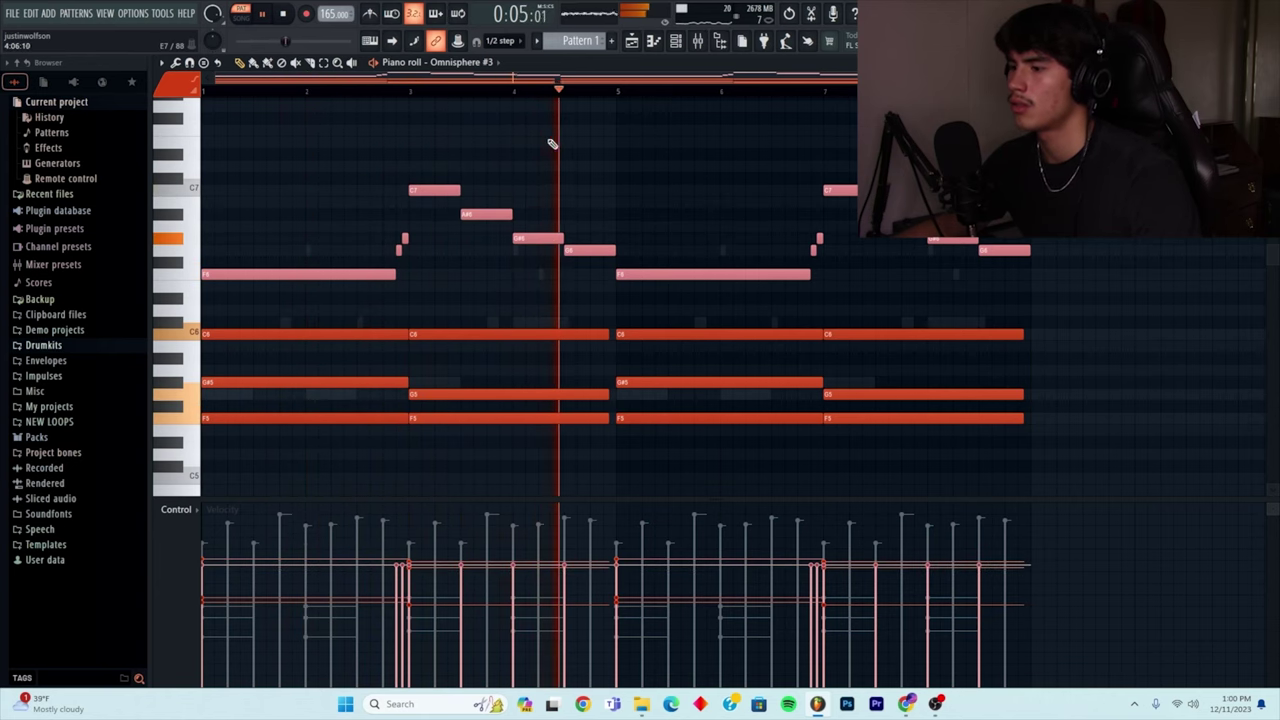
{"action": "key", "text": "ctrl+d"}
{"action": "left_click", "coordinate": [676, 41]}
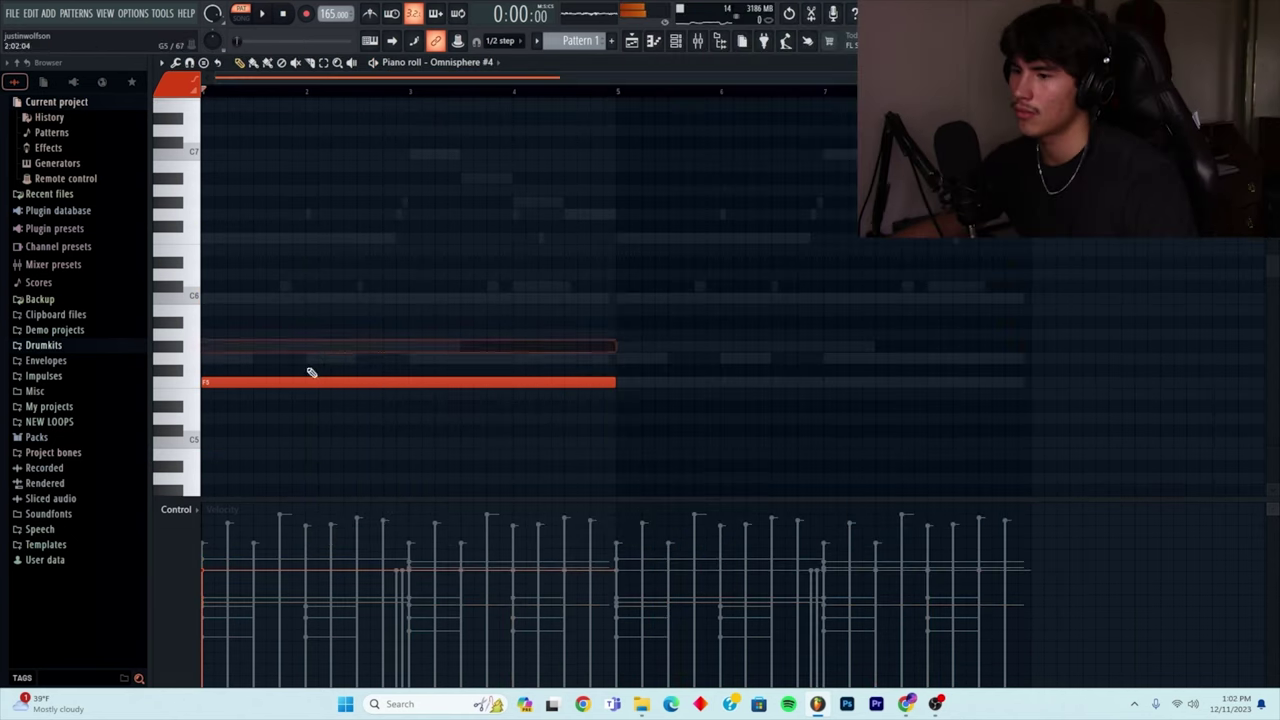
Add a four-bar C5 note and another note further below it under the F5 note in the Omnisphere #4 part, checking playback.
{"action": "left_click", "coordinate": [250, 440]}
{"action": "key", "text": "space"}
{"action": "key", "text": "space"}
{"action": "scroll", "coordinate": [248, 372], "scroll_direction": "down", "scroll_amount": 2}
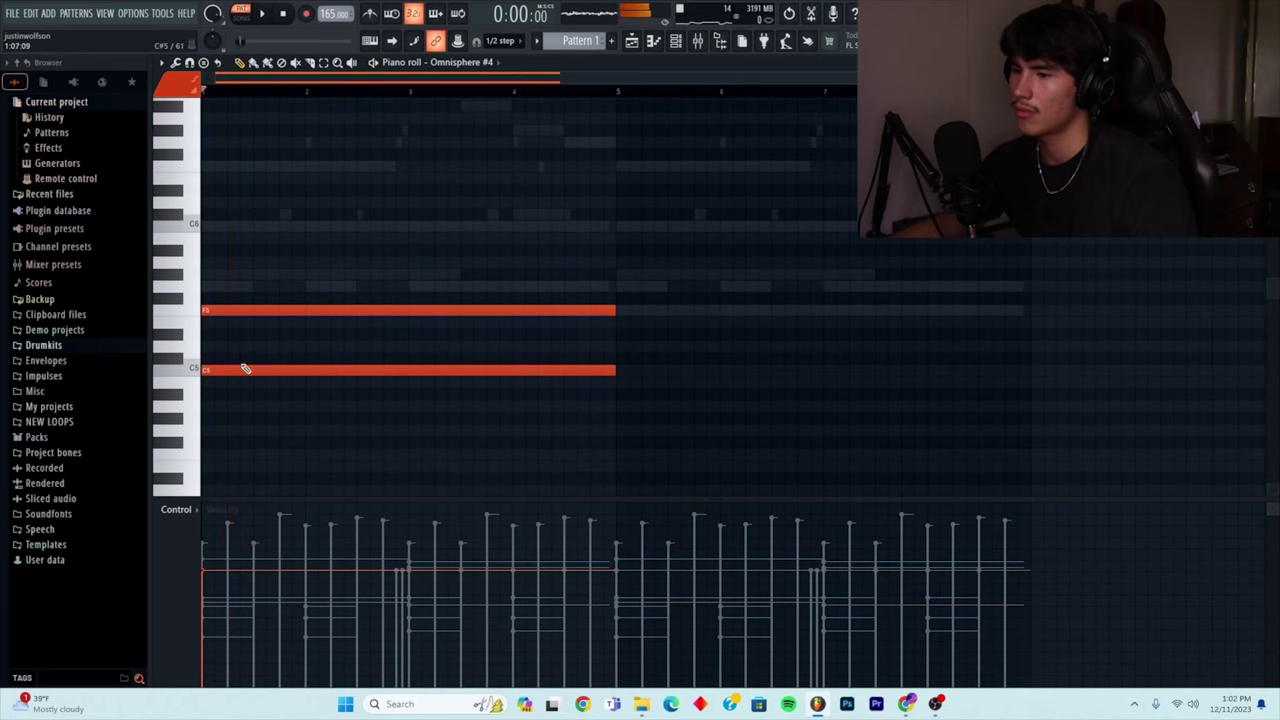
{"action": "left_click", "coordinate": [218, 455]}
{"action": "scroll", "coordinate": [395, 385], "scroll_direction": "down", "scroll_amount": 3}
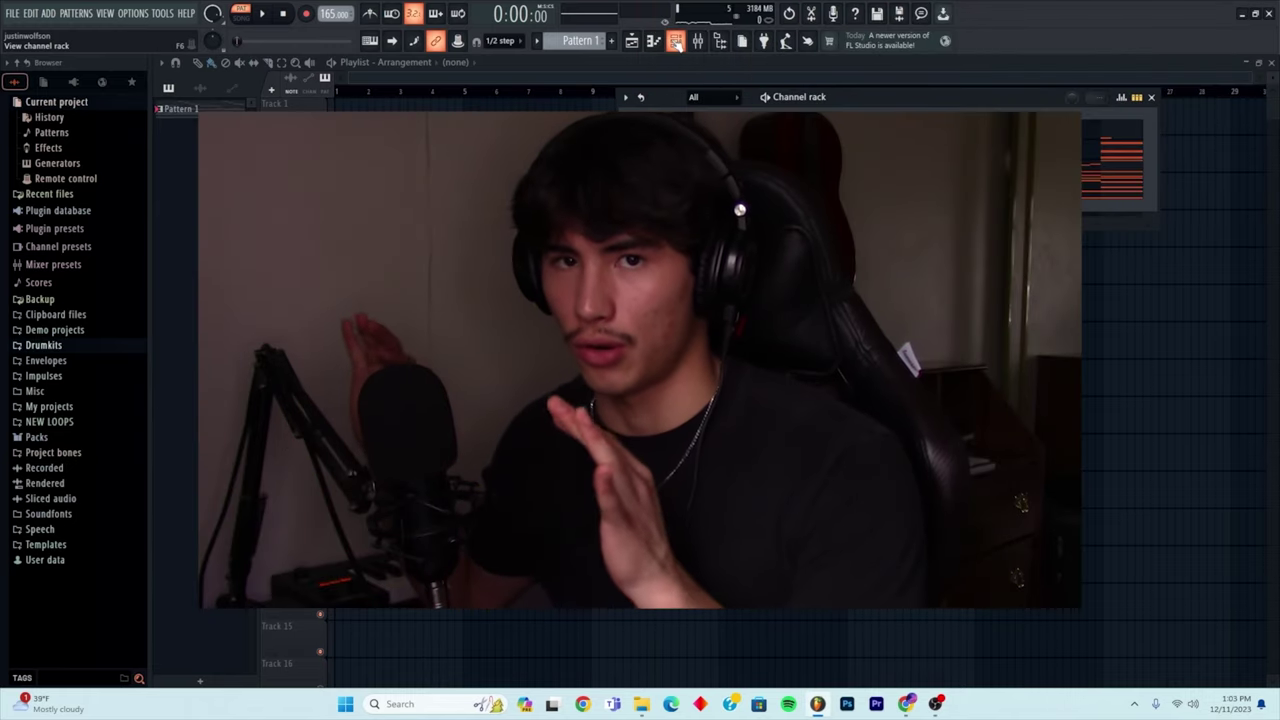
Move the channel rack clear of the piano roll notes and bring up the mixer alongside it.
{"action": "left_click_drag", "start_coordinate": [663, 97], "coordinate": [633, 92]}
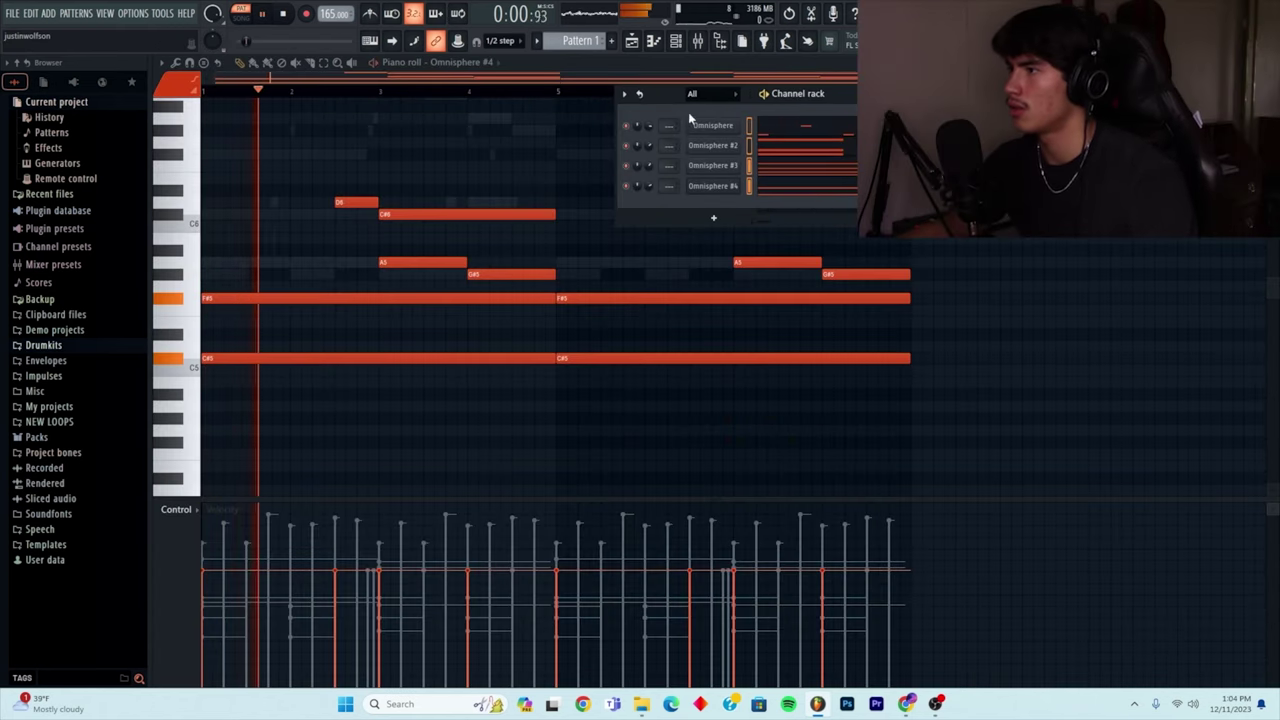
{"action": "left_click_drag", "start_coordinate": [688, 112], "coordinate": [981, 264]}
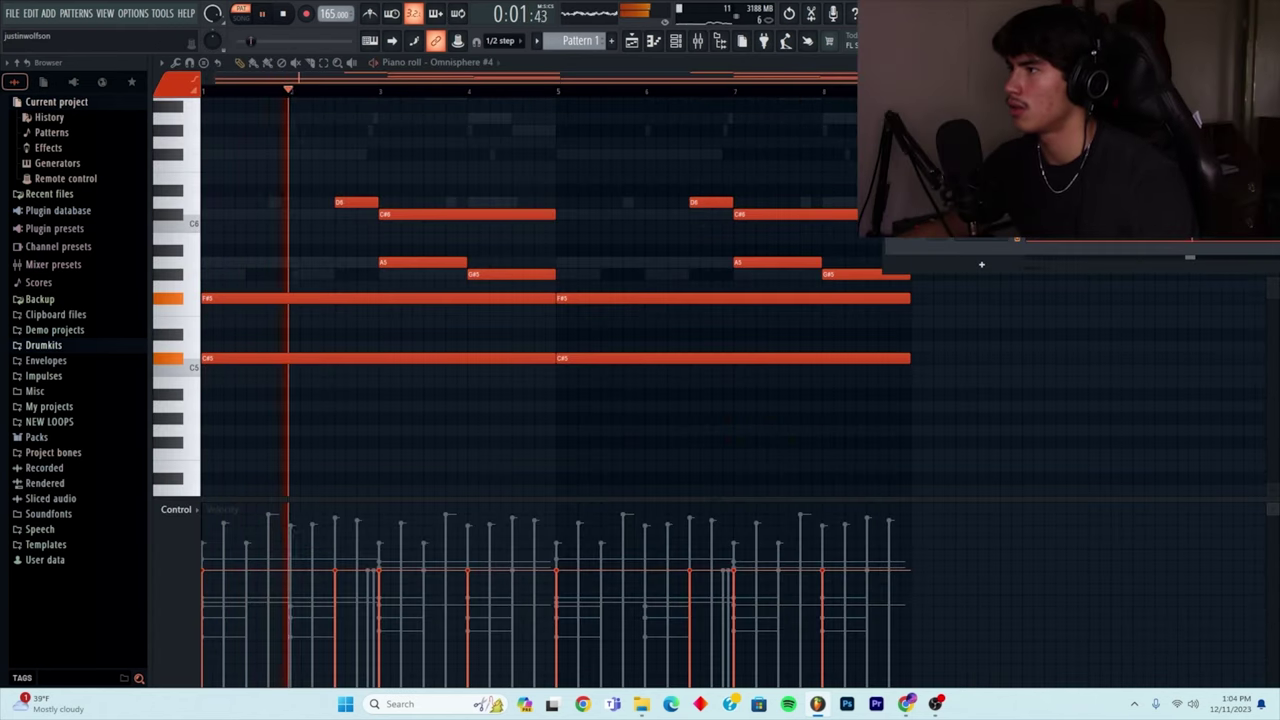
{"action": "left_click", "coordinate": [697, 43]}
{"action": "key", "text": "F6"}
{"action": "left_click_drag", "start_coordinate": [915, 140], "coordinate": [811, 113]}
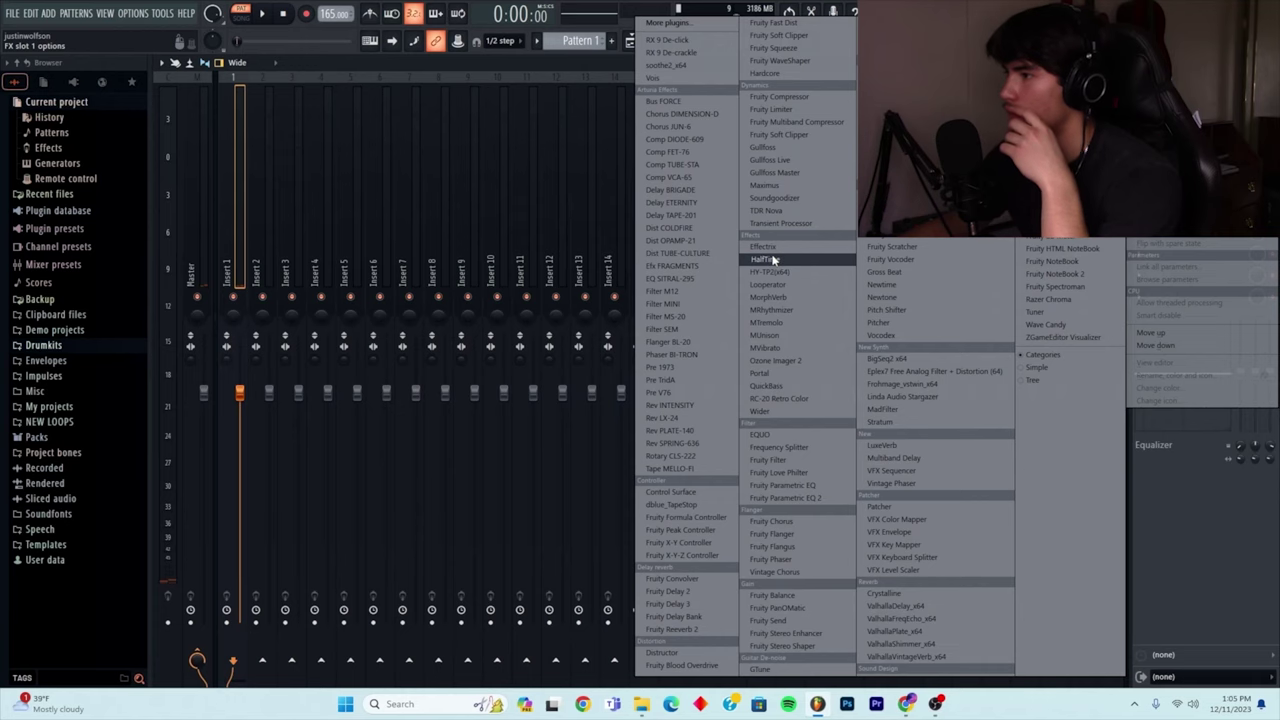
Load HalfTime in the first effect slot of Insert 1 and choose the MANIAC preset in Portal.
{"action": "left_click", "coordinate": [763, 257]}
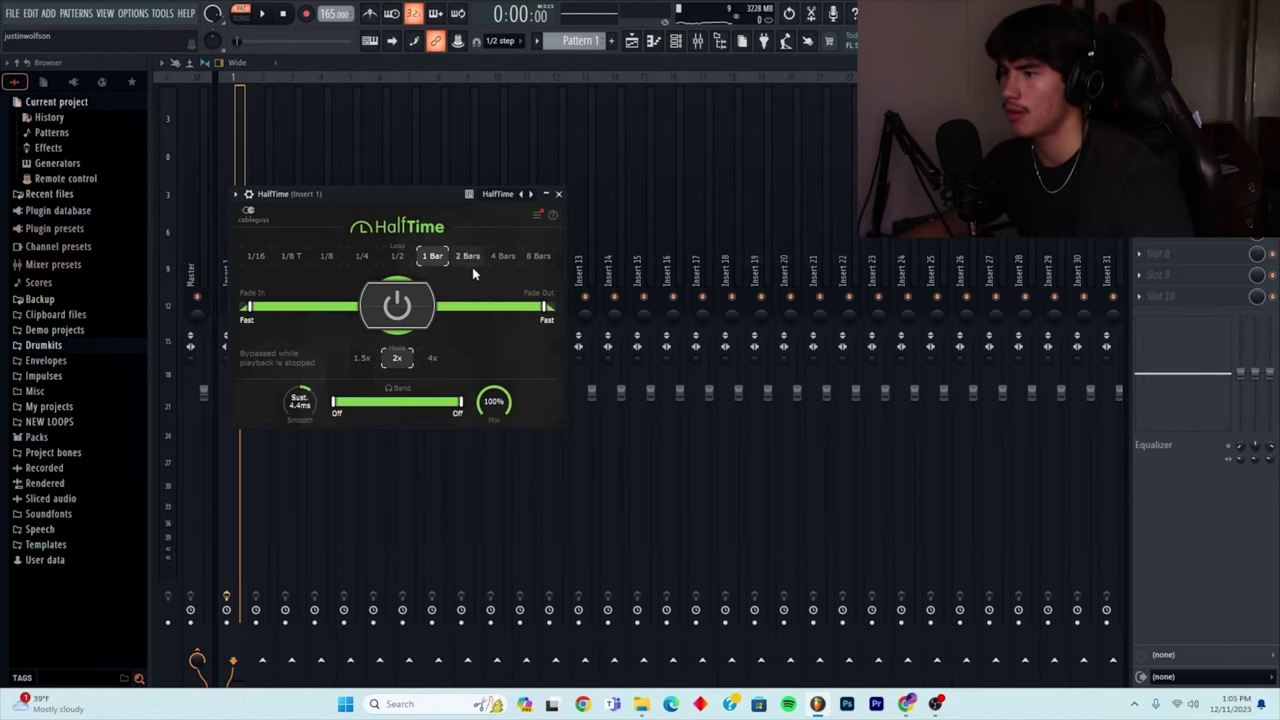
{"action": "left_click", "coordinate": [559, 194]}
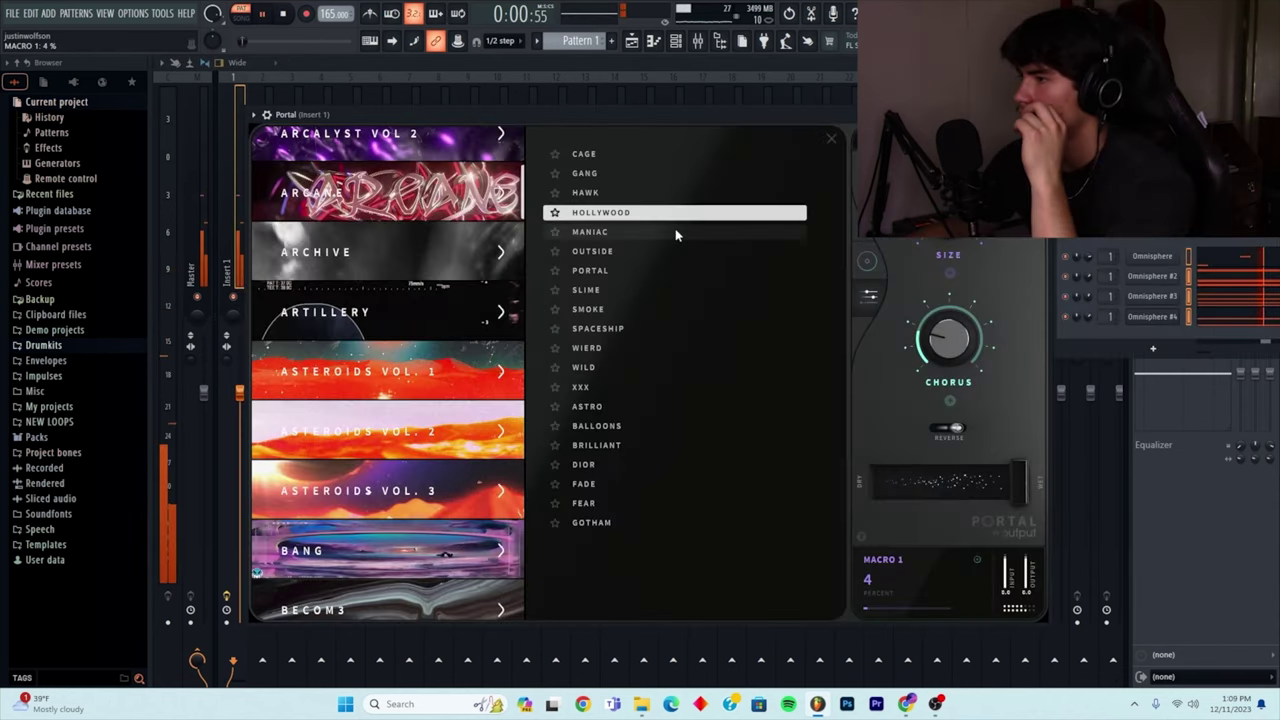
{"action": "left_click", "coordinate": [677, 232]}
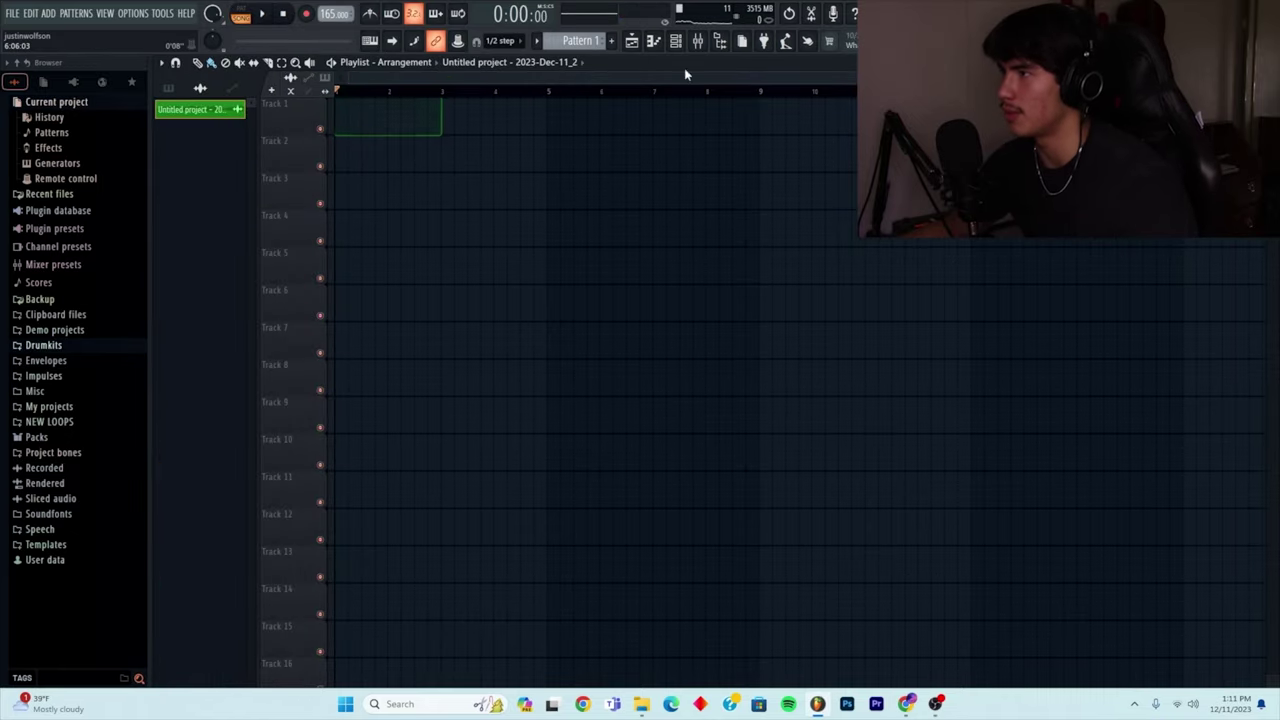
Reverse the sample of the rendered audio clip and close its settings.
{"action": "left_click", "coordinate": [697, 40]}
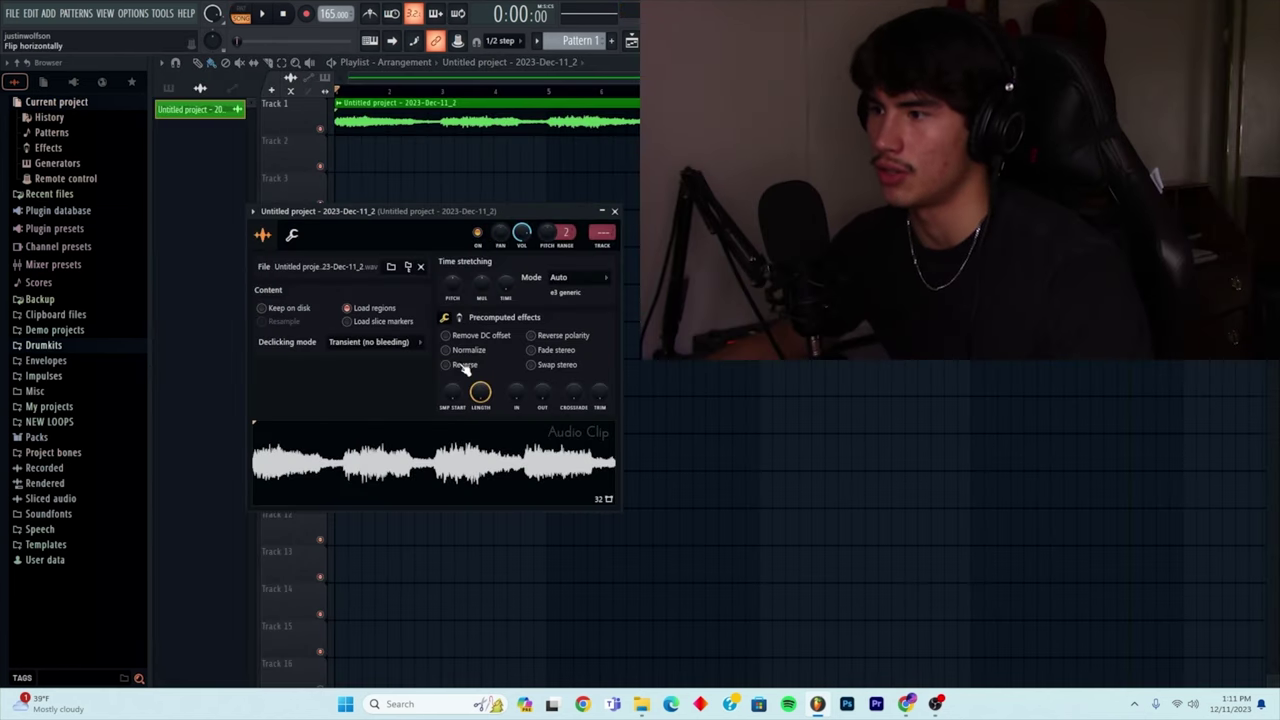
{"action": "left_click", "coordinate": [446, 365]}
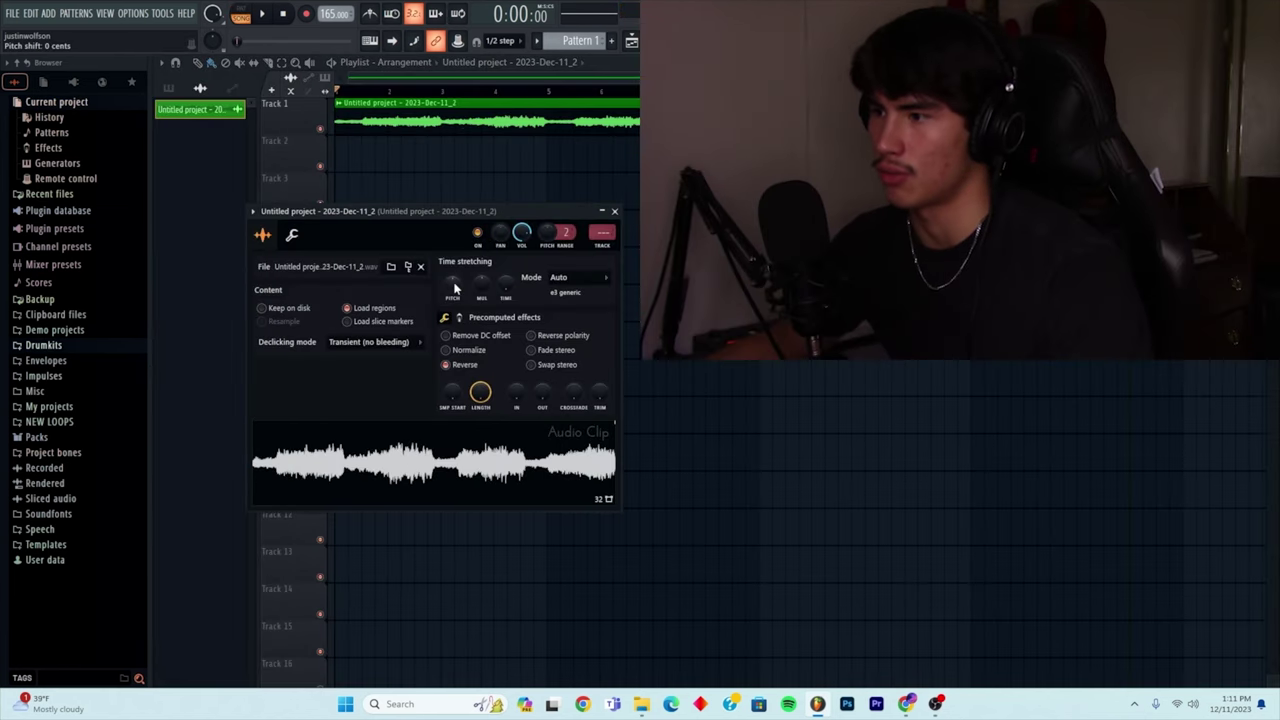
{"action": "left_click", "coordinate": [615, 213]}
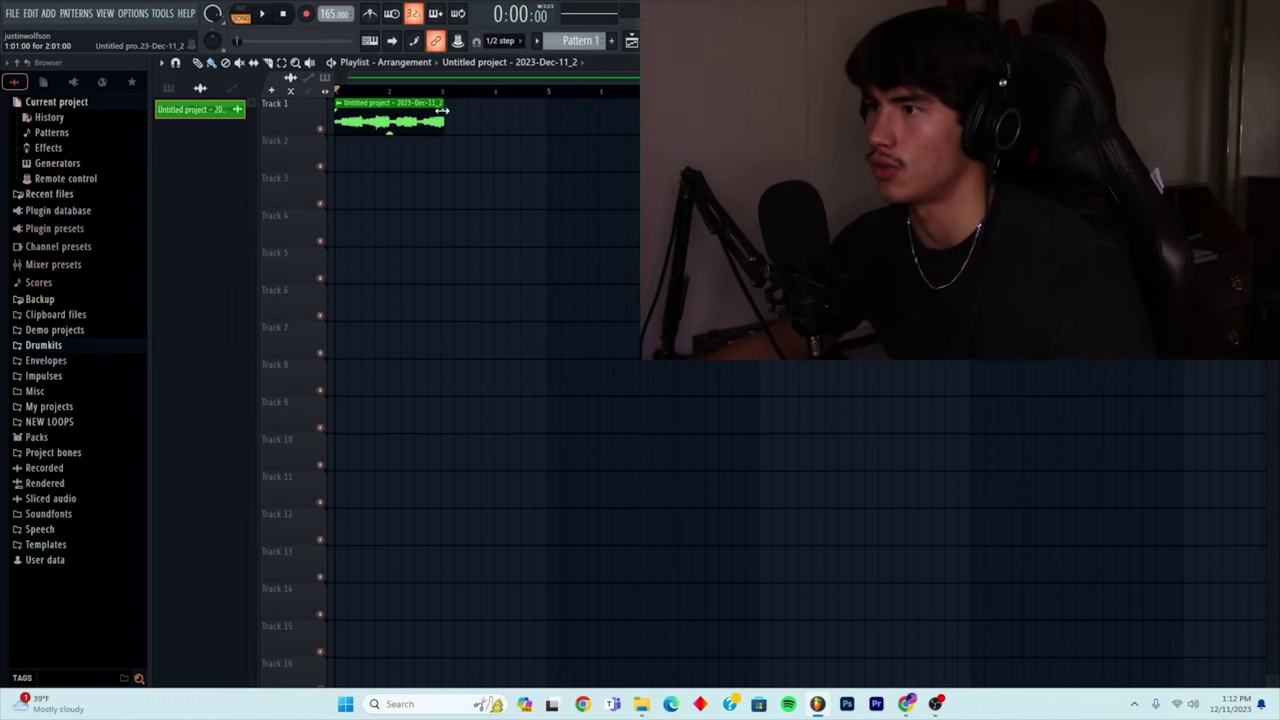
Duplicate the two-bar clip on Track 1 to fill eight bars and consolidate it as a 32Bit float stereo WAV.
{"action": "key", "text": "space"}
{"action": "left_click_drag", "start_coordinate": [480, 106], "coordinate": [434, 110]}
{"action": "key", "text": "ctrl+b"}
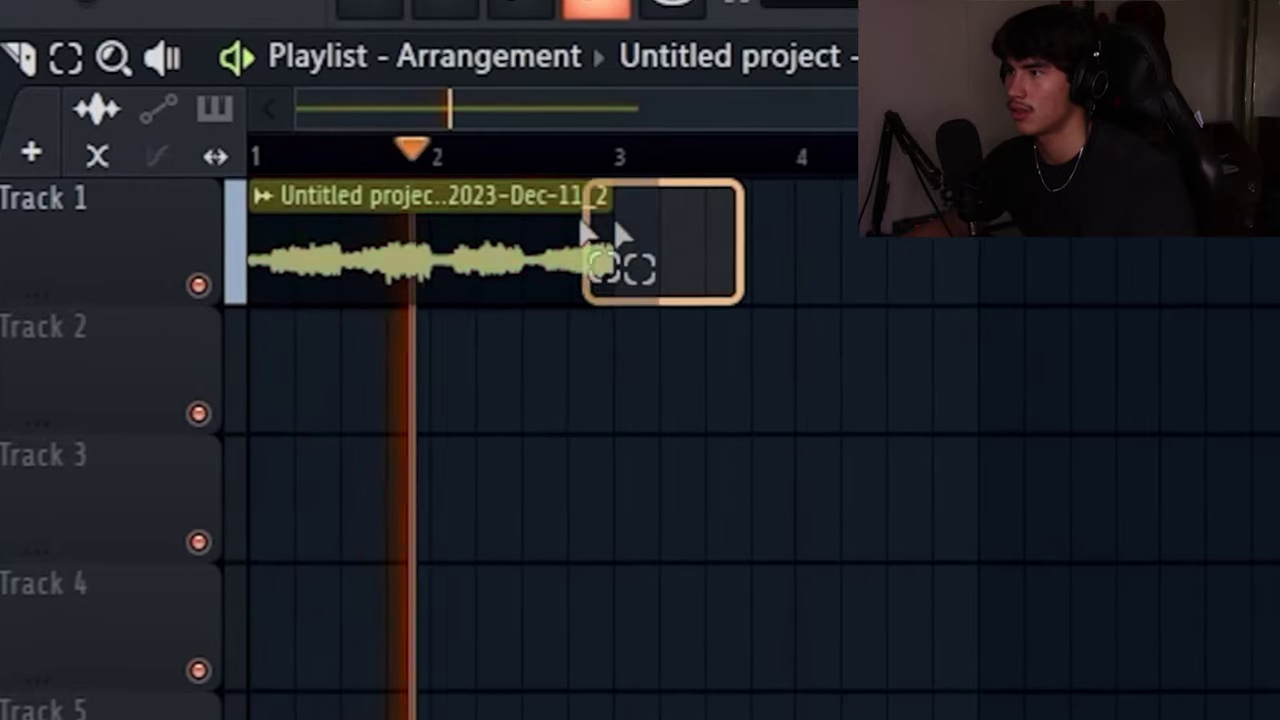
{"action": "left_click", "coordinate": [665, 157], "text": "ctrl"}
{"action": "left_click_drag", "start_coordinate": [1052, 263], "coordinate": [472, 258]}
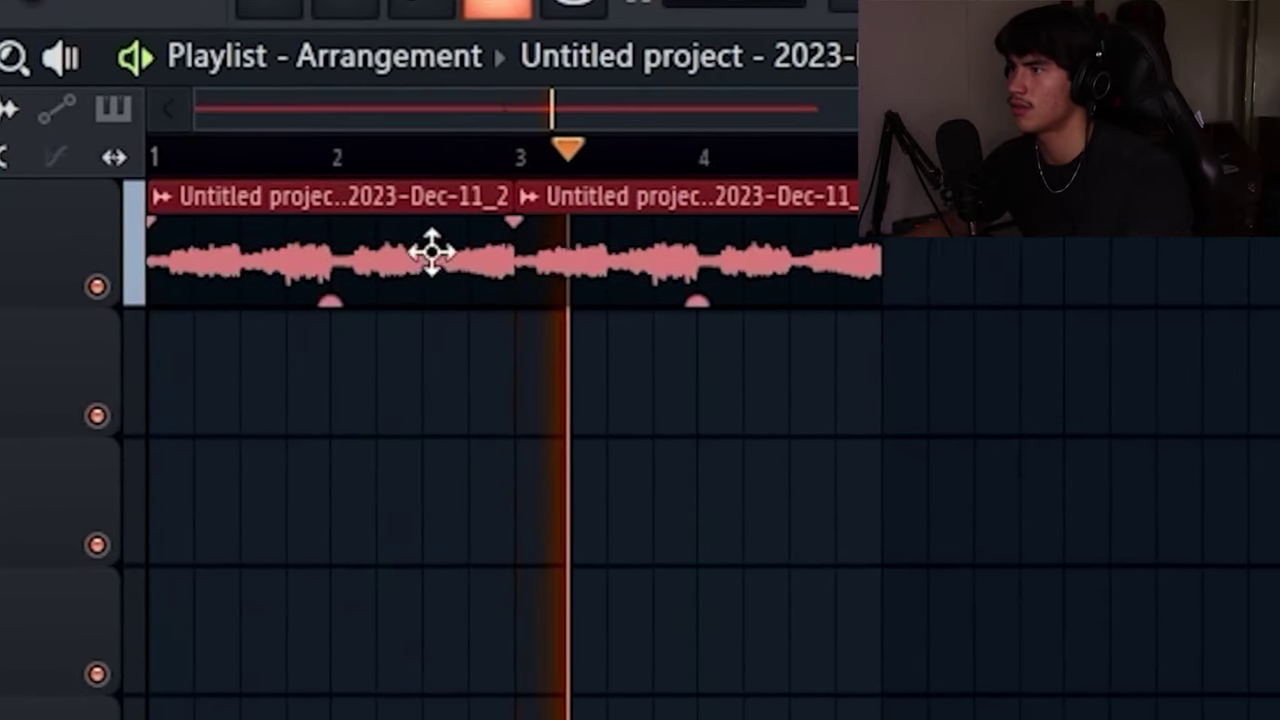
{"action": "key", "text": "ctrl+b"}
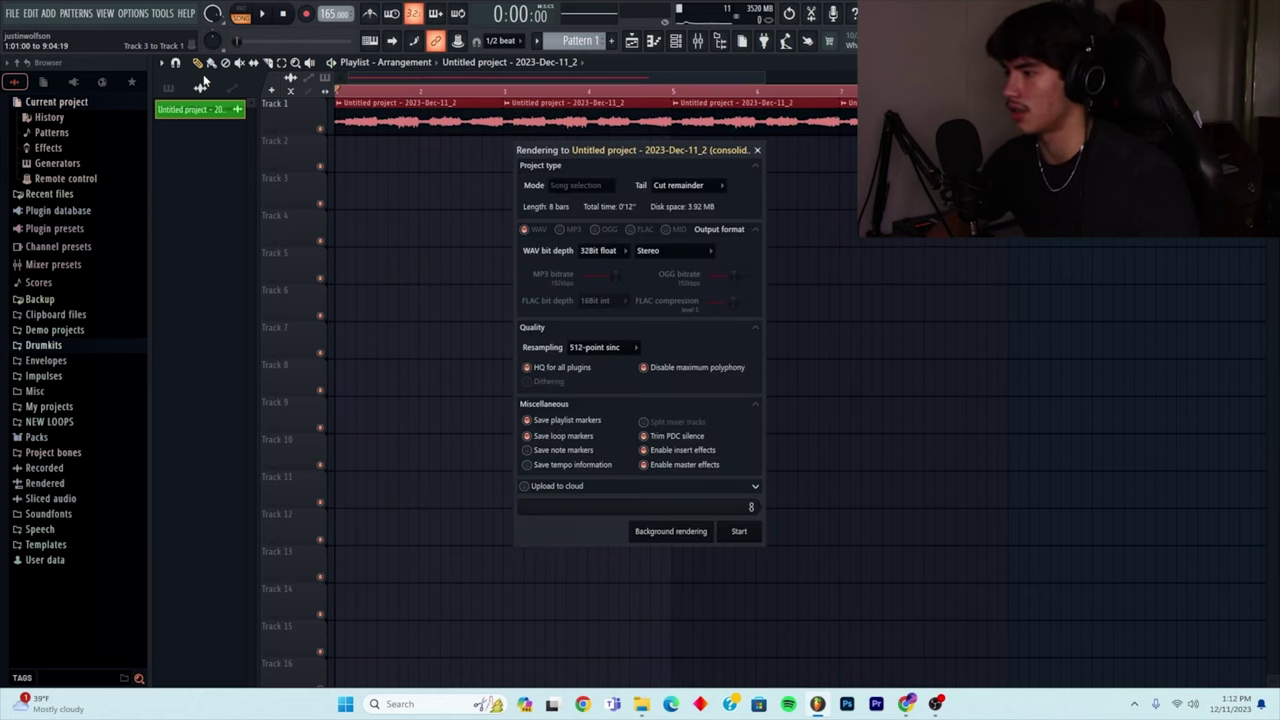
{"action": "left_click", "coordinate": [739, 531]}
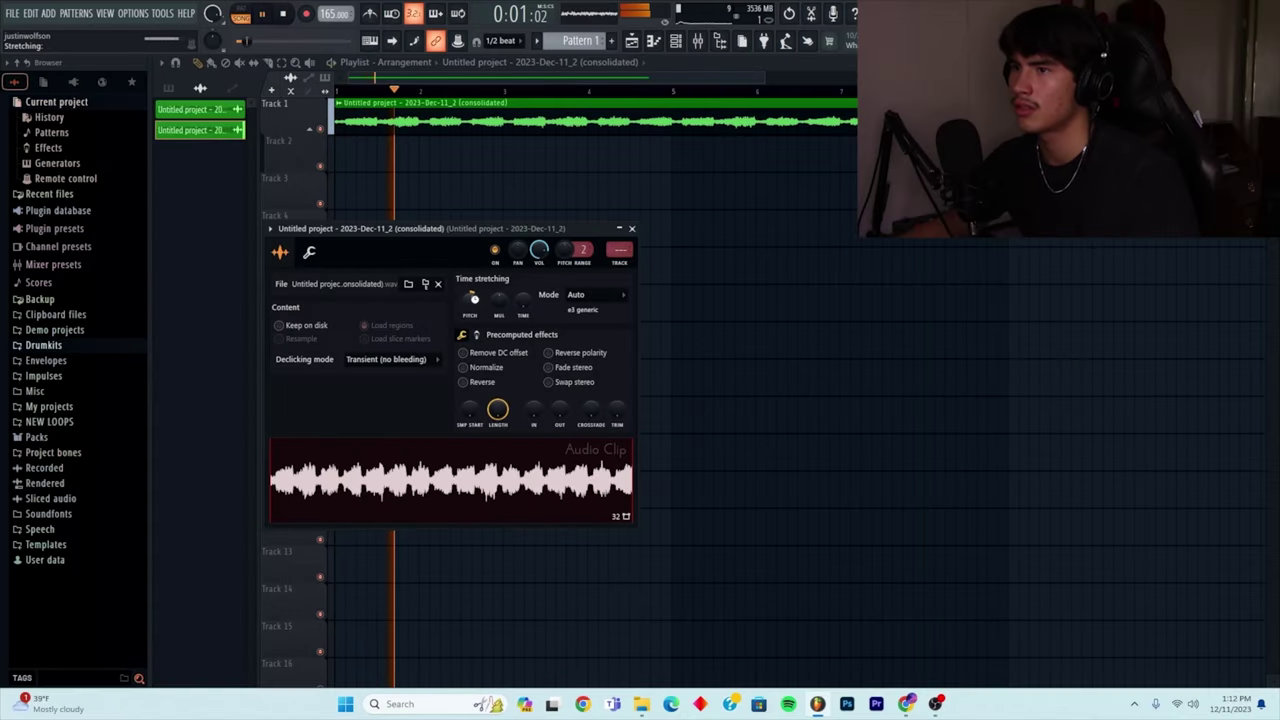
Reopen the settings of the consolidated clip on Track 1 and assign it to a free mixer track.
{"action": "left_click", "coordinate": [633, 230]}
{"action": "scroll", "coordinate": [512, 230], "scroll_direction": "down", "scroll_amount": 3}
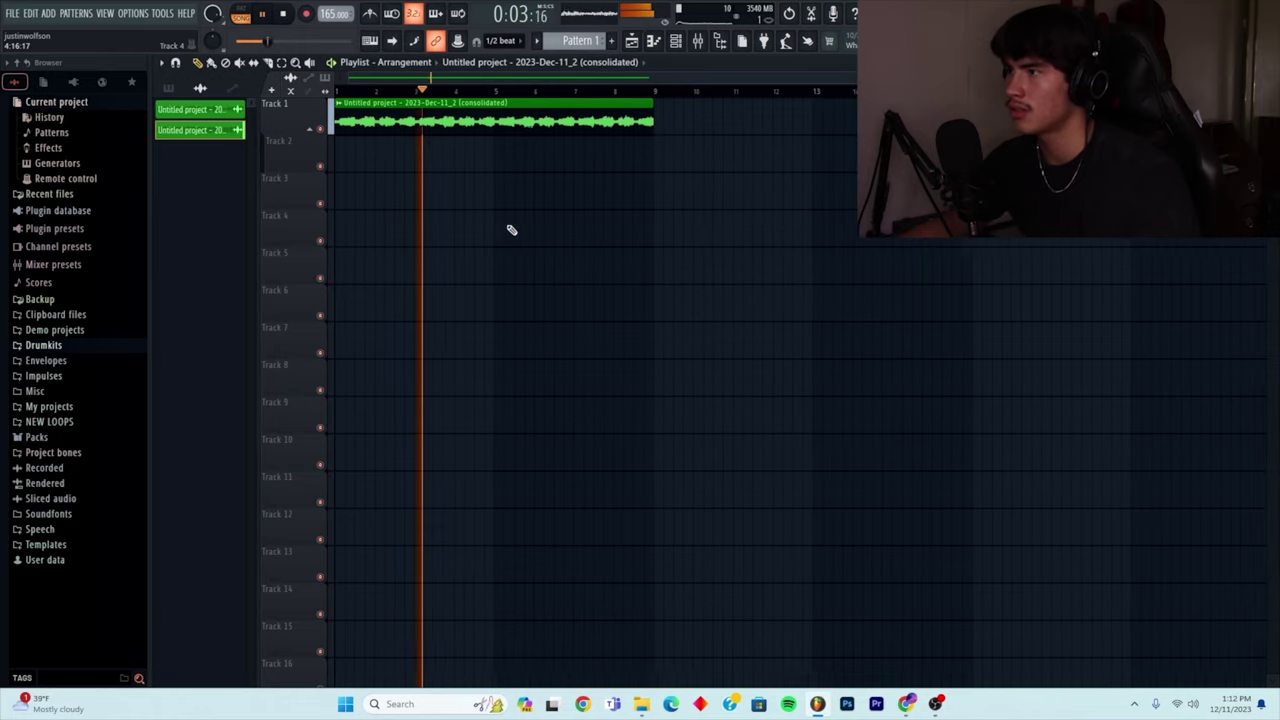
{"action": "double_click", "coordinate": [565, 123]}
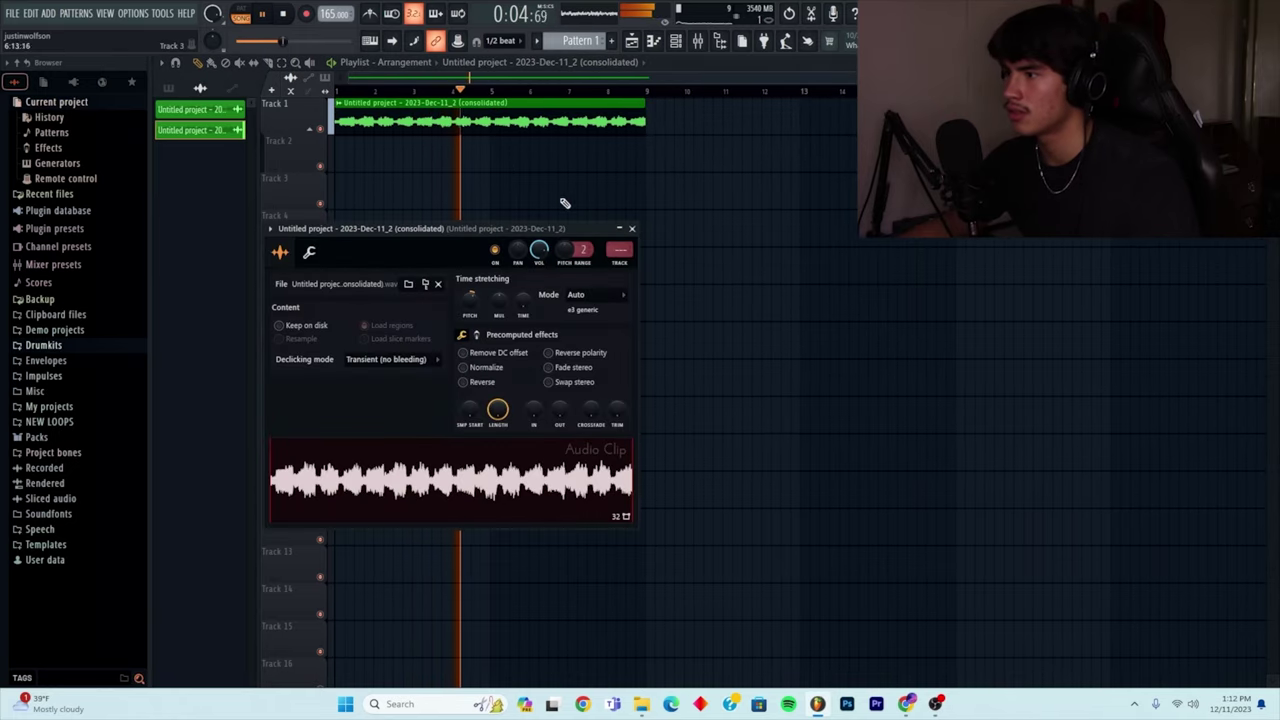
{"action": "left_click", "coordinate": [626, 264]}
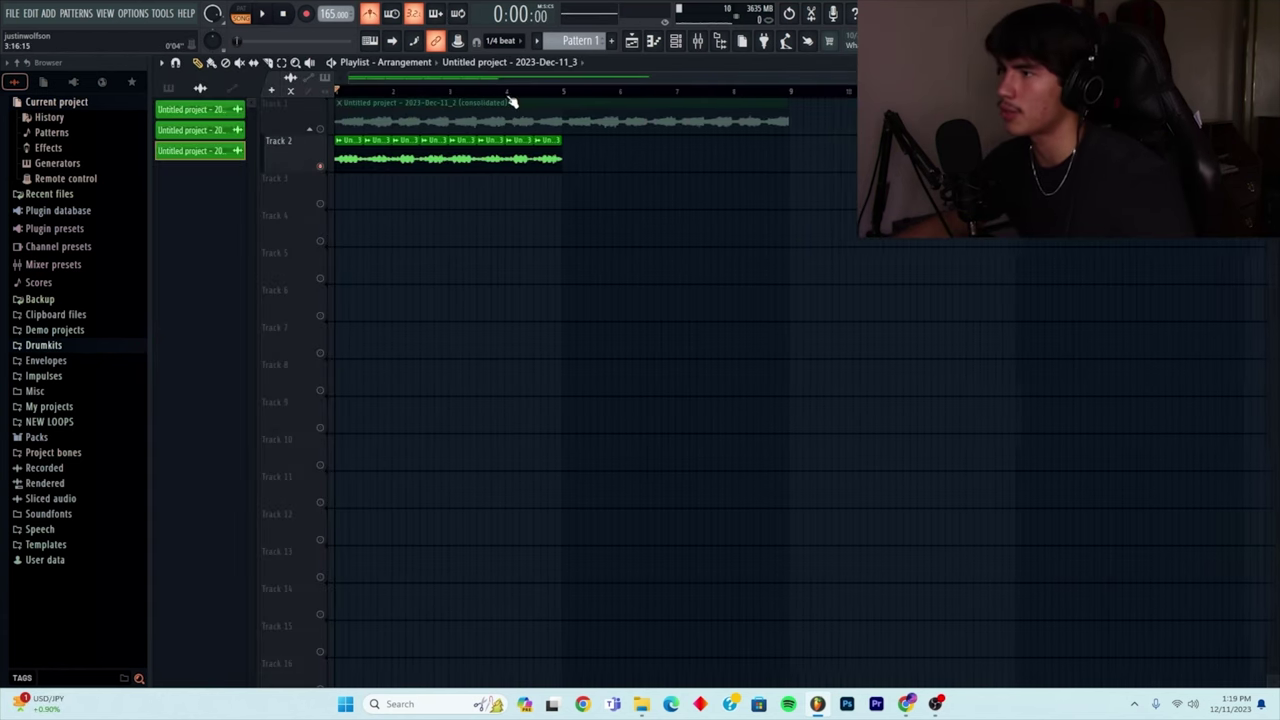
Duplicate the four bars of short audio clips on Track 2 so that they fill eight bars.
{"action": "key", "text": "space"}
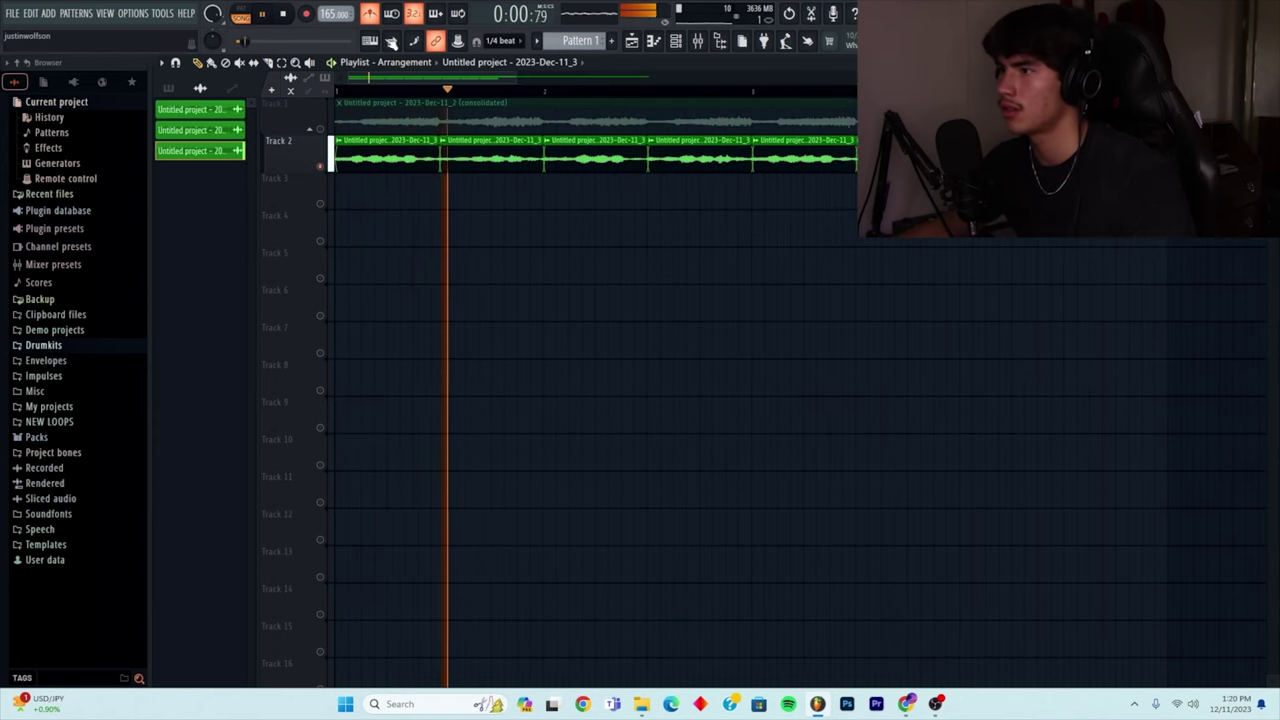
{"action": "scroll", "coordinate": [540, 230], "scroll_direction": "down", "scroll_amount": 2}
{"action": "left_click_drag", "start_coordinate": [943, 190], "coordinate": [263, 143]}
{"action": "key", "text": "ctrl+b"}
{"action": "left_click", "coordinate": [586, 99], "text": "ctrl"}
{"action": "scroll", "coordinate": [554, 293], "scroll_direction": "down", "scroll_amount": 2}
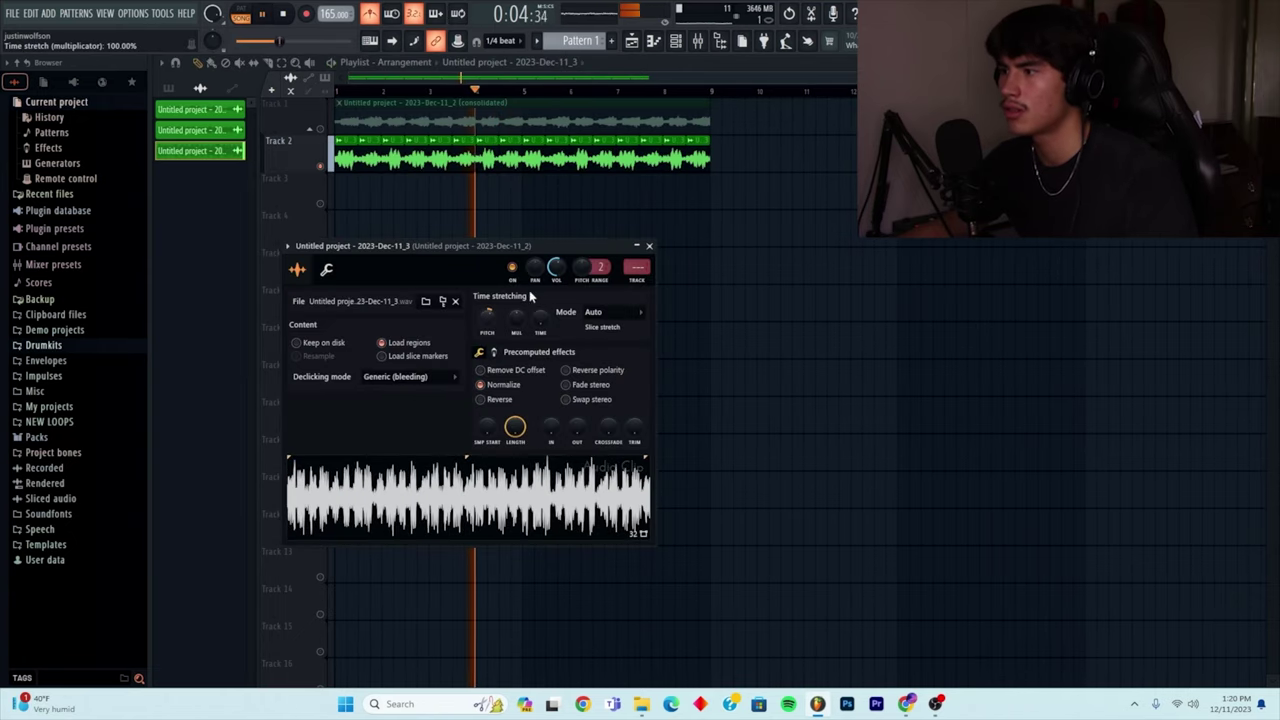
Solo Track 1 and bring up the settings and the mixer for its consolidated clip.
{"action": "left_click", "coordinate": [651, 246]}
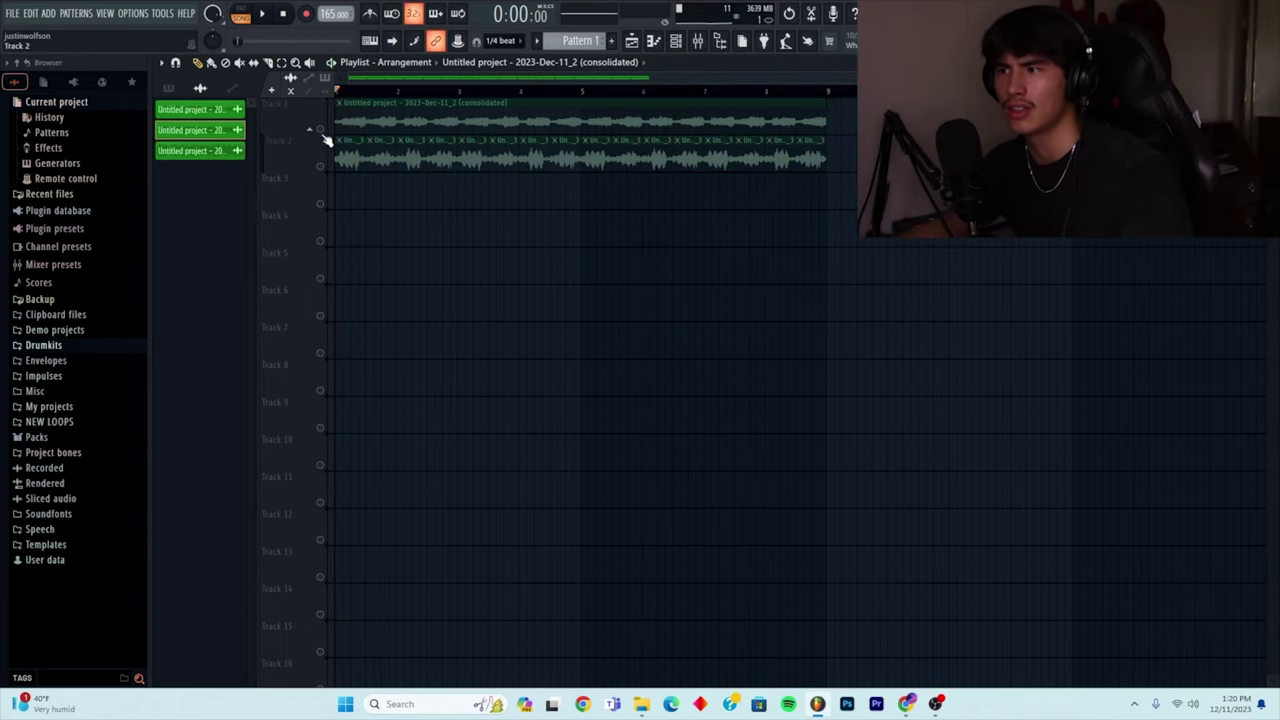
{"action": "right_click", "coordinate": [320, 130]}
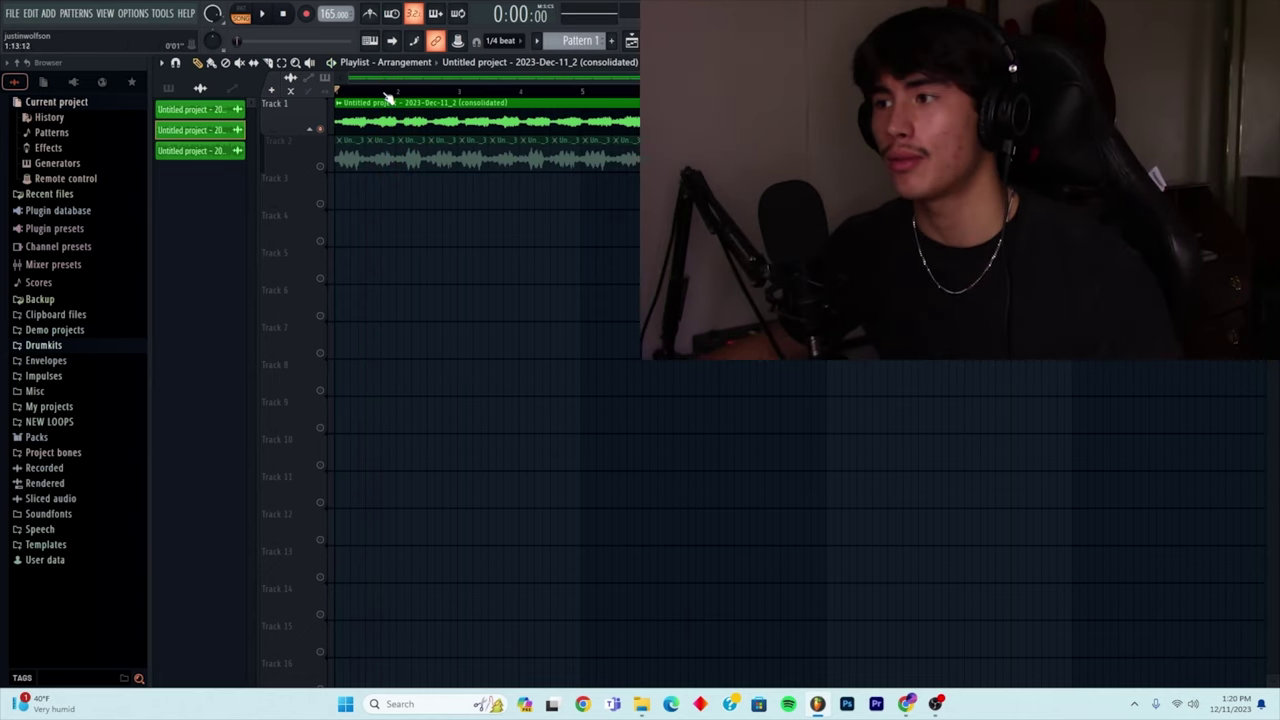
{"action": "double_click", "coordinate": [398, 113]}
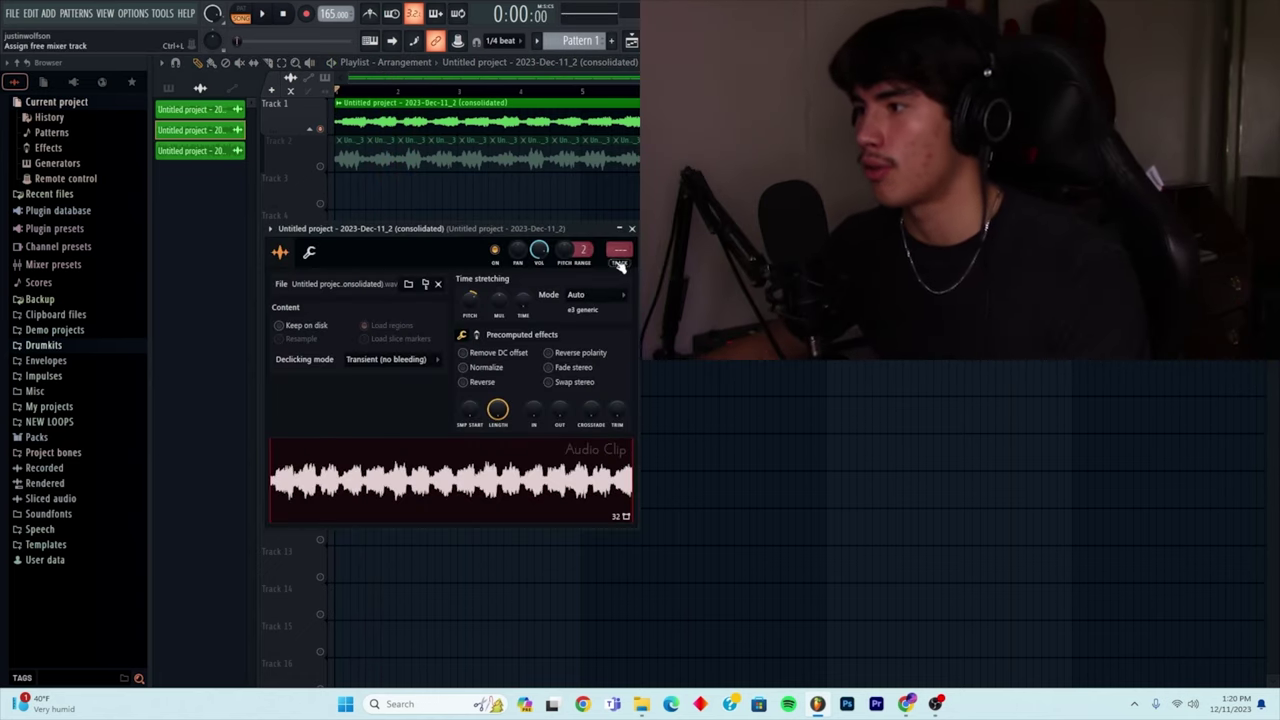
{"action": "key", "text": "F9"}
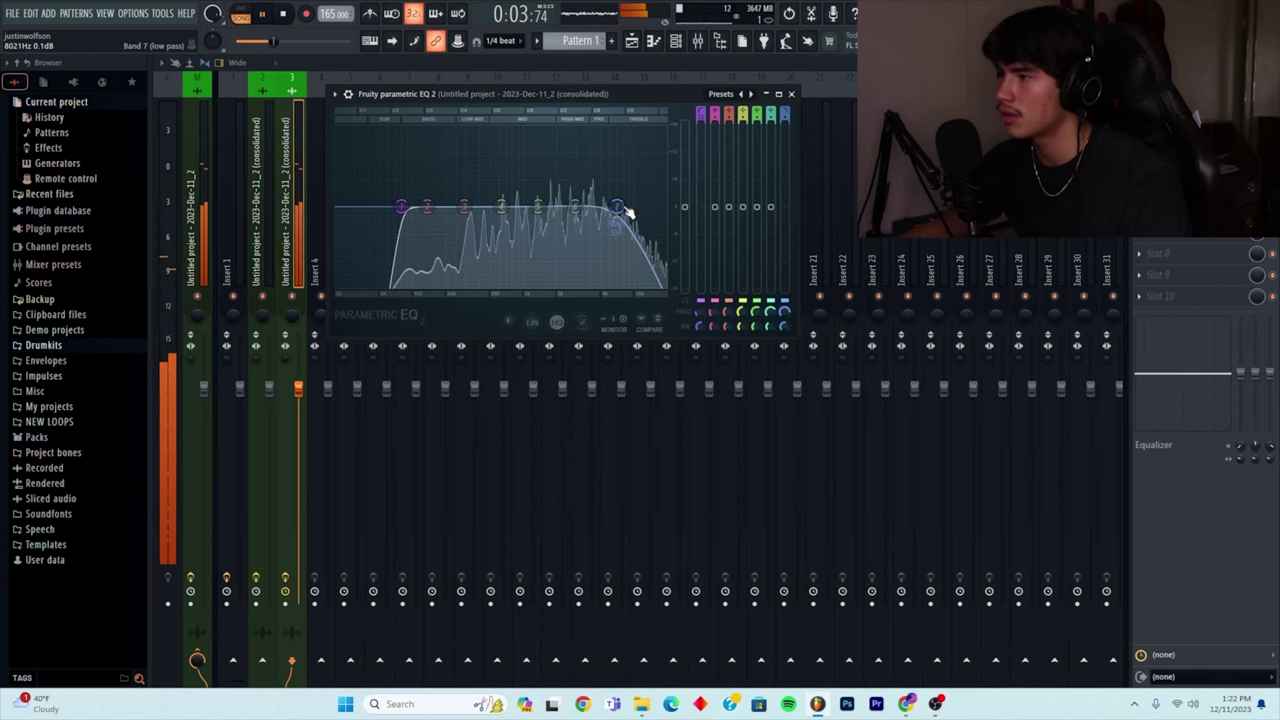
Raise the low-pass band 7 frequency slightly in Fruity Parametric EQ 2 and load soothe2_x64 in effect slot 2.
{"action": "left_click_drag", "start_coordinate": [624, 207], "coordinate": [630, 207]}
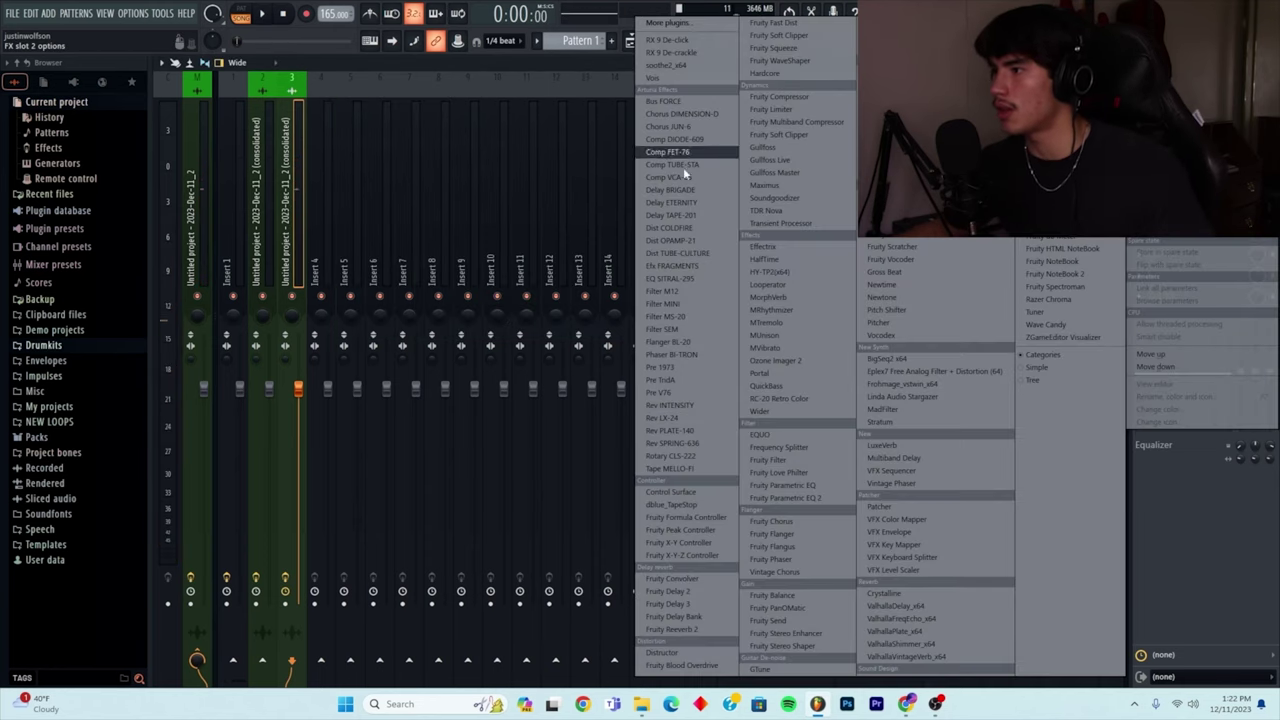
{"action": "left_click", "coordinate": [690, 65]}
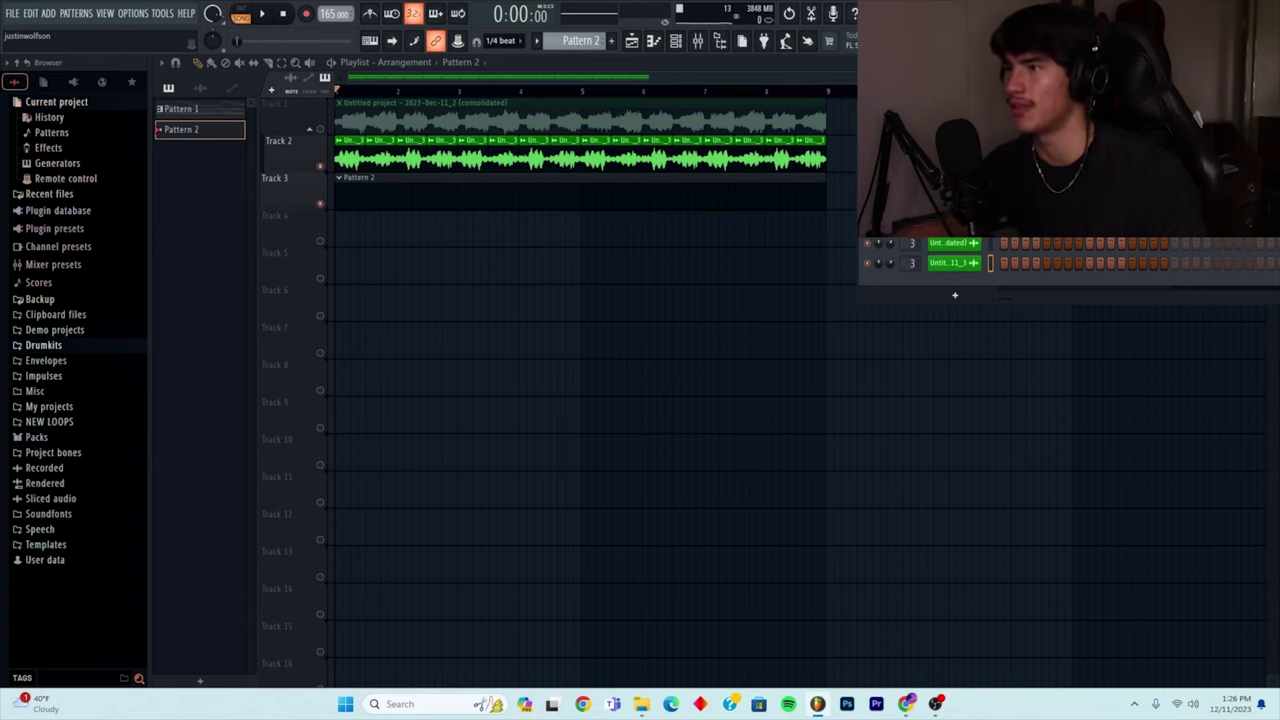
Stop playback and select the audio clips on Track 2 across all eight bars.
{"action": "left_click", "coordinate": [285, 14]}
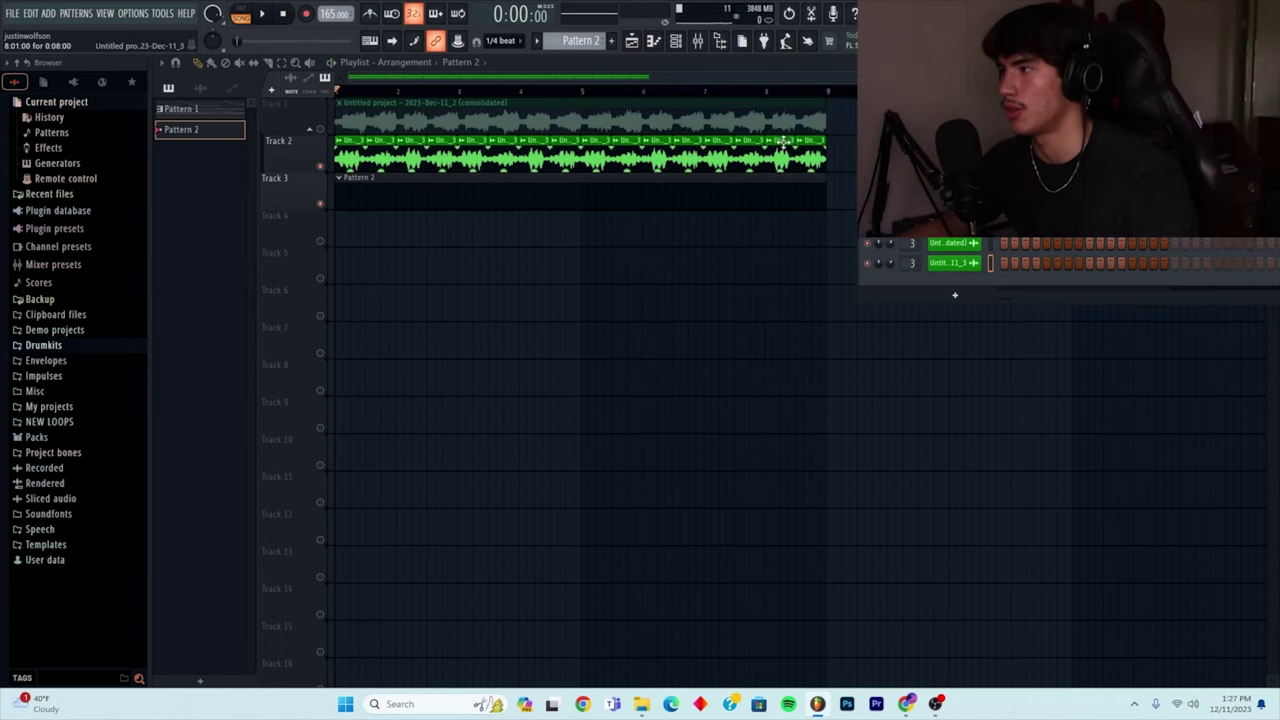
{"action": "left_click_drag", "start_coordinate": [828, 162], "coordinate": [340, 172]}
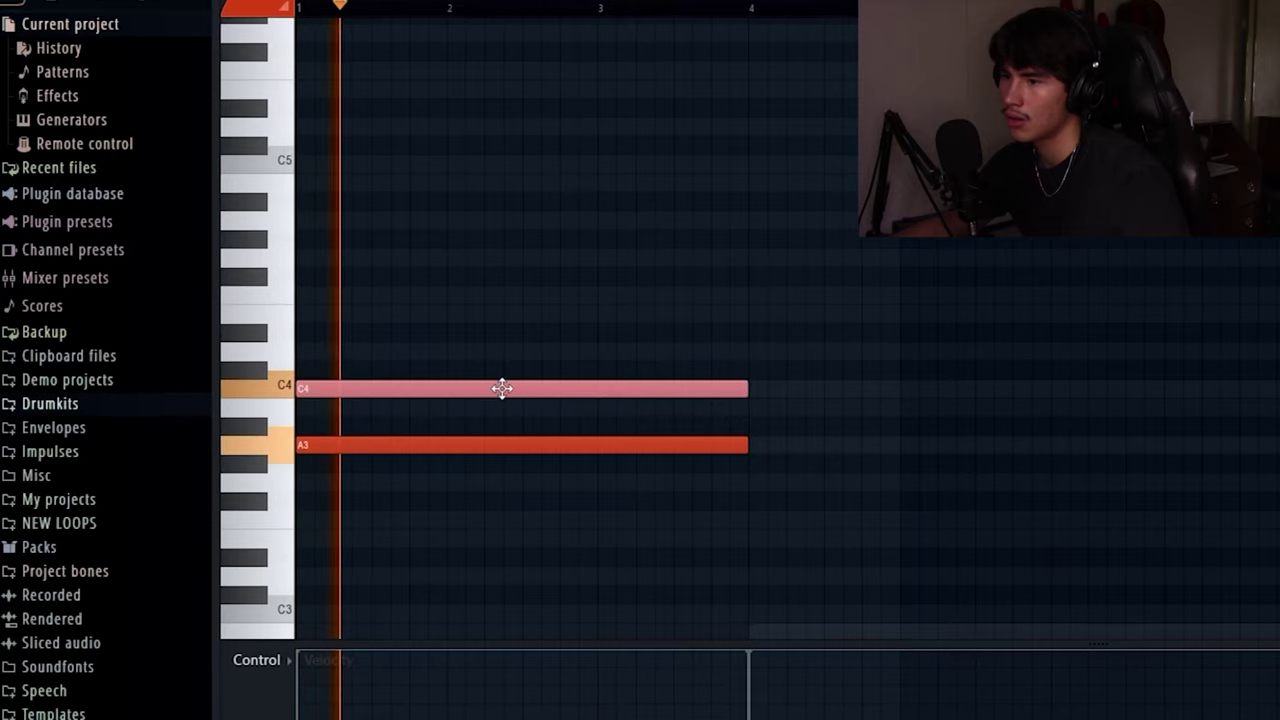
Build an A3, E4, C5 chord by raising the C4 note to E4 and shifting the top note up an octave to C5.
{"action": "left_click_drag", "start_coordinate": [500, 386], "coordinate": [471, 313]}
{"action": "left_click_drag", "start_coordinate": [458, 415], "coordinate": [428, 362]}
{"action": "key", "text": "ctrl+Up"}
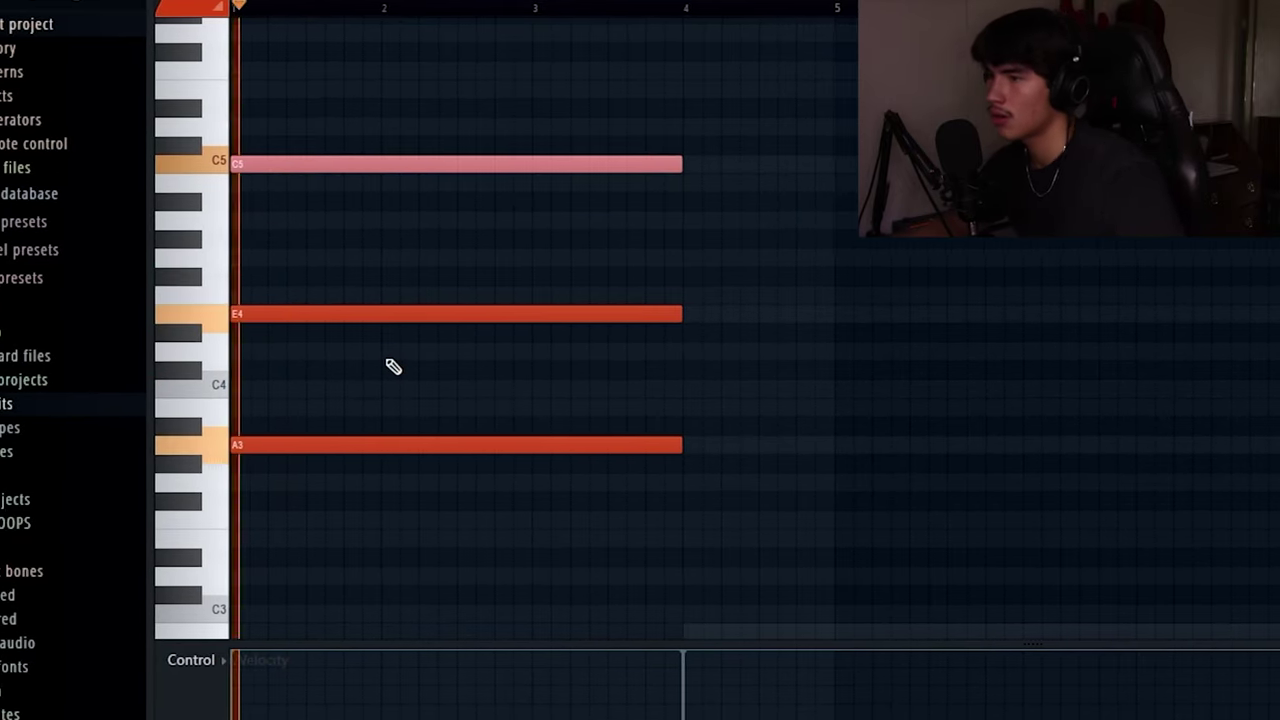
Duplicate the pair of two-bar chords in the piano roll so that the progression fills eight bars, leaving the notes deselected.
{"action": "left_click_drag", "start_coordinate": [456, 138], "coordinate": [650, 460]}
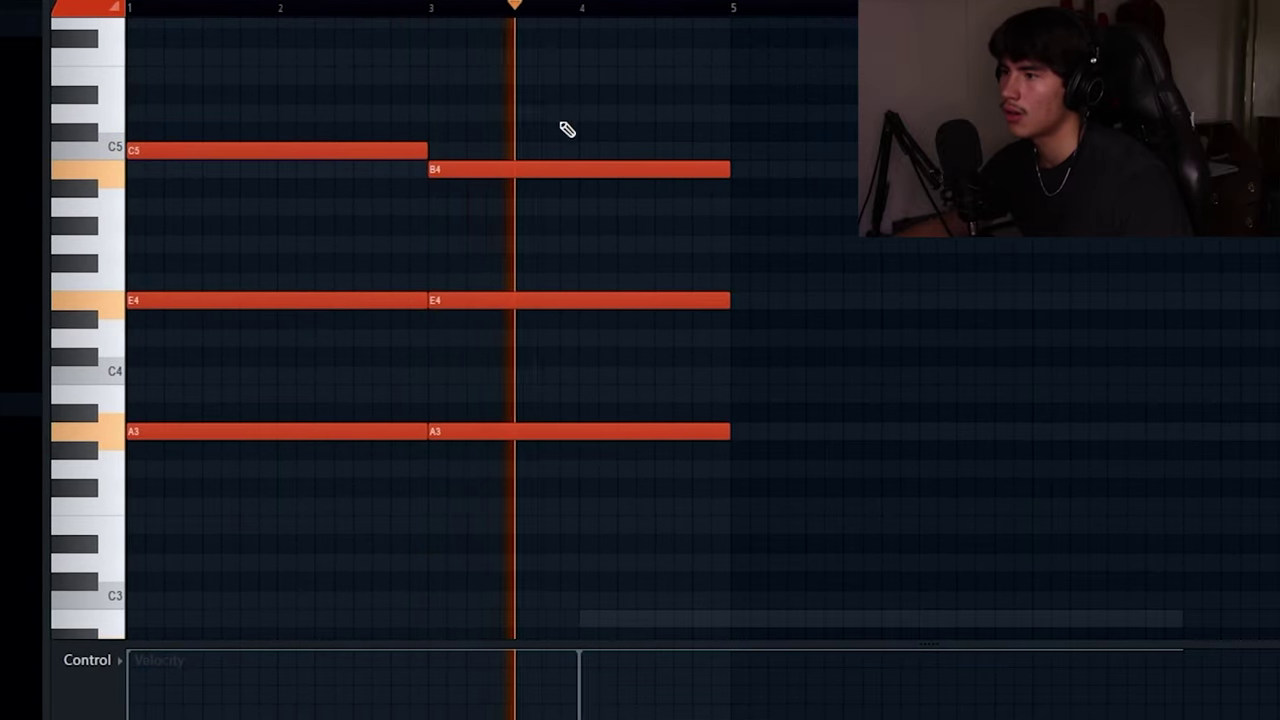
{"action": "scroll", "coordinate": [649, 318], "scroll_direction": "down", "scroll_amount": 3}
{"action": "left_click_drag", "start_coordinate": [808, 592], "coordinate": [110, 22]}
{"action": "scroll", "coordinate": [734, 80], "scroll_direction": "up", "scroll_amount": 3}
{"action": "key", "text": "ctrl+b"}
{"action": "left_click", "coordinate": [716, 32], "text": "ctrl"}
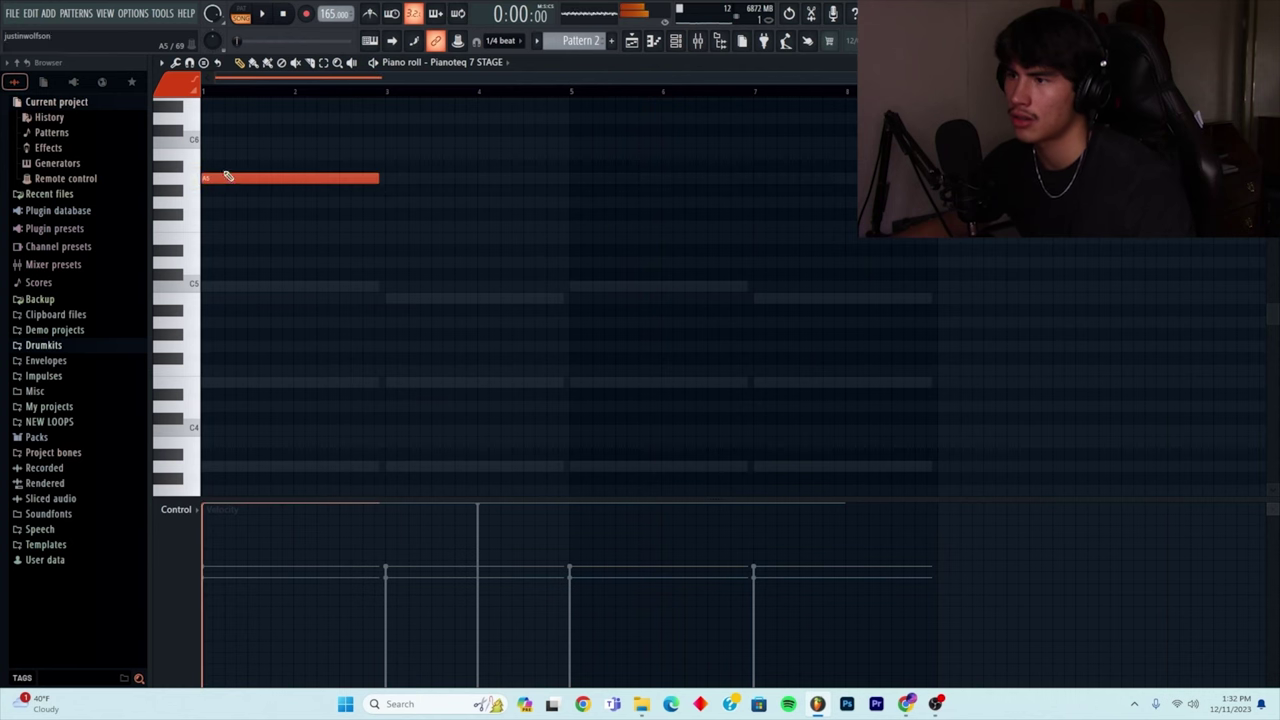
Add a two-bar A5 note at bar 3 in the Pianoteq 7 STAGE part and duplicate both A5 notes from bar 5.
{"action": "left_click", "coordinate": [396, 181]}
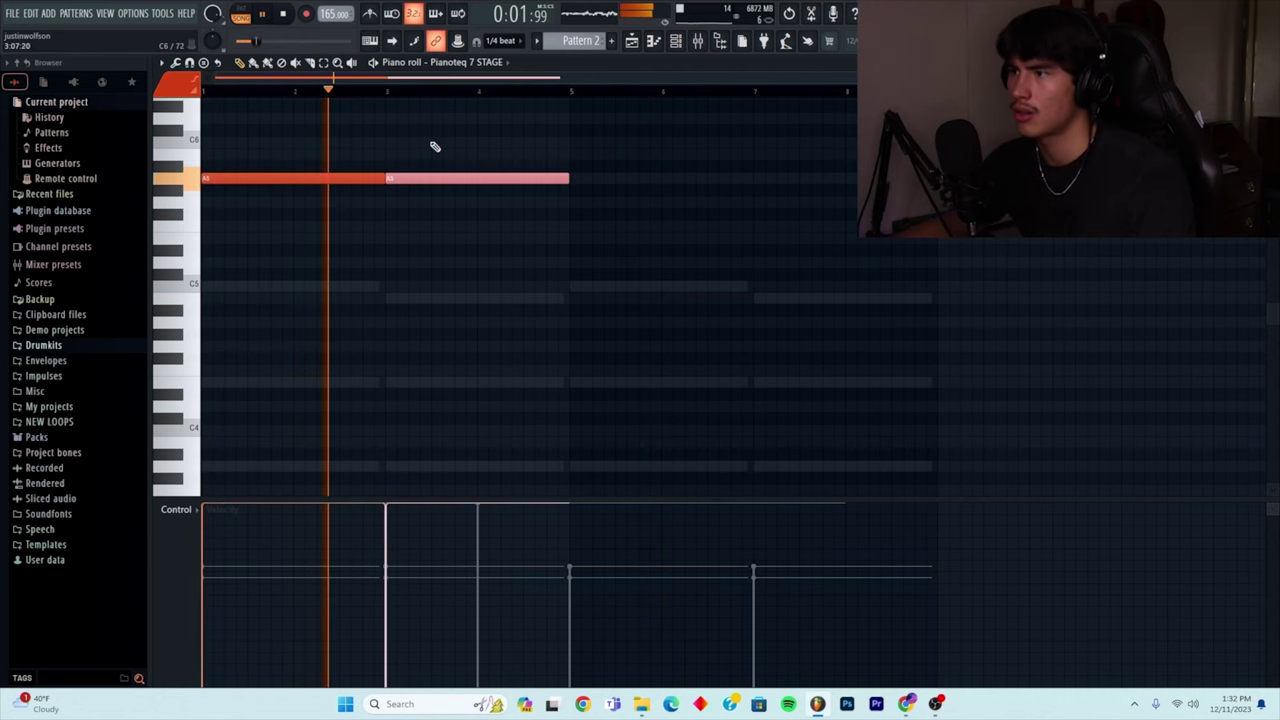
{"action": "key", "text": "ctrl+b"}
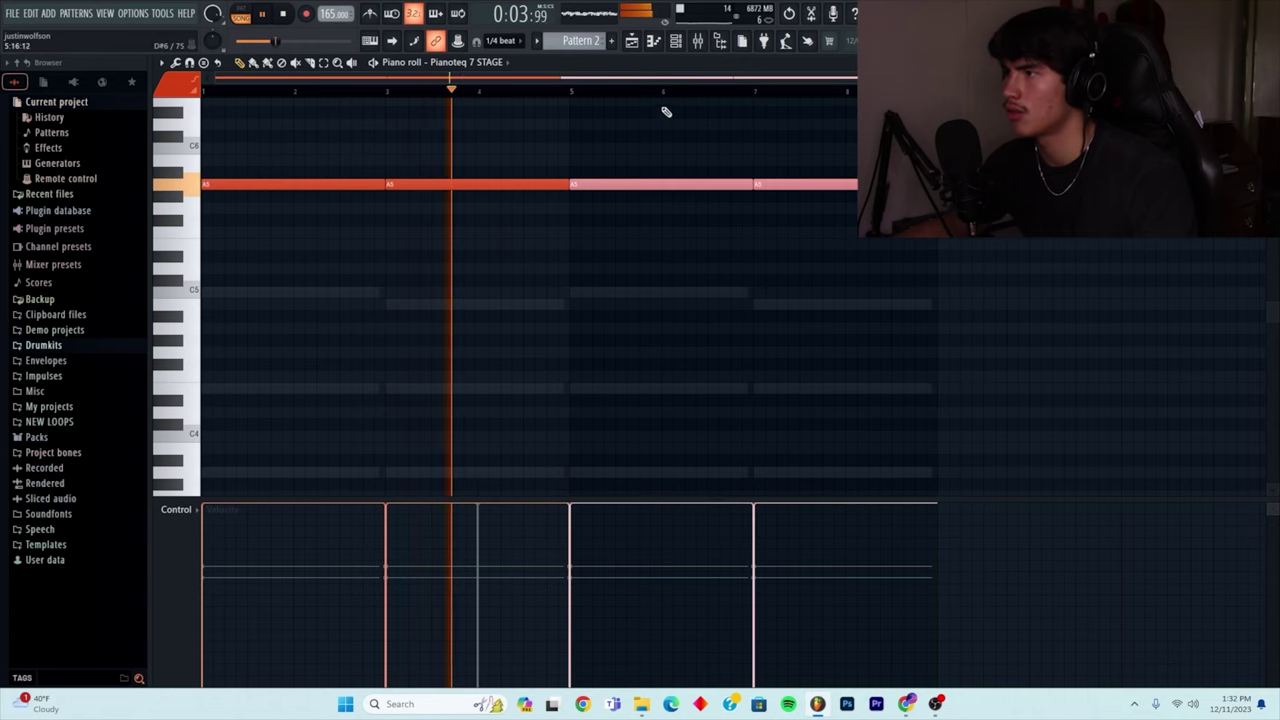
Deselect the A5 piano notes, start playback and unmute Tracks 2 and 3 in the playlist.
{"action": "key", "text": "ctrl+d"}
{"action": "left_click", "coordinate": [676, 41]}
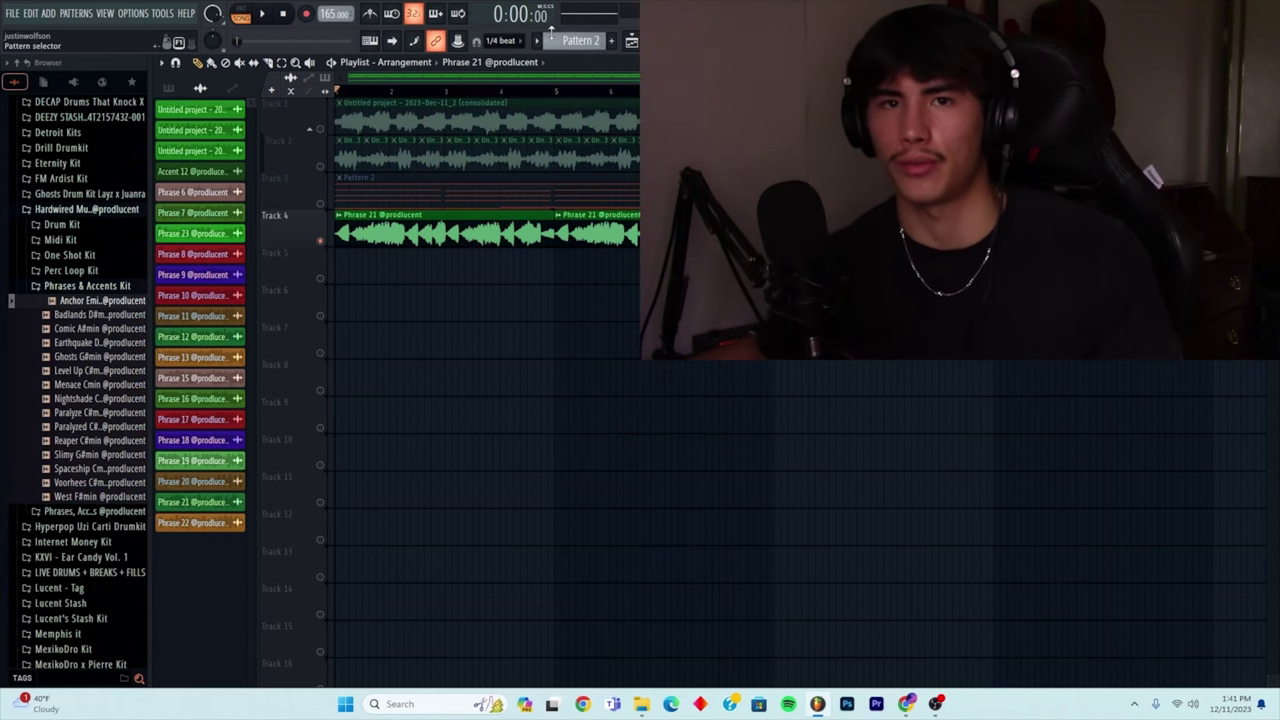
{"action": "left_click", "coordinate": [266, 15]}
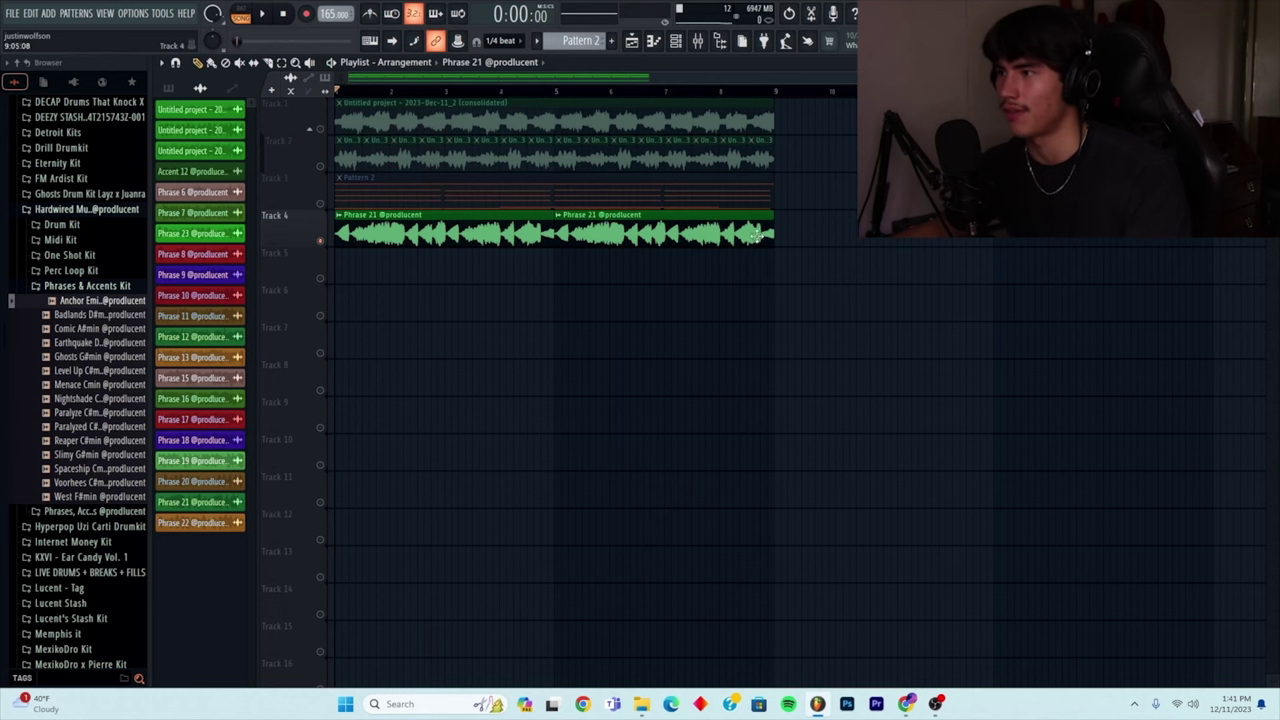
{"action": "left_click", "coordinate": [321, 168]}
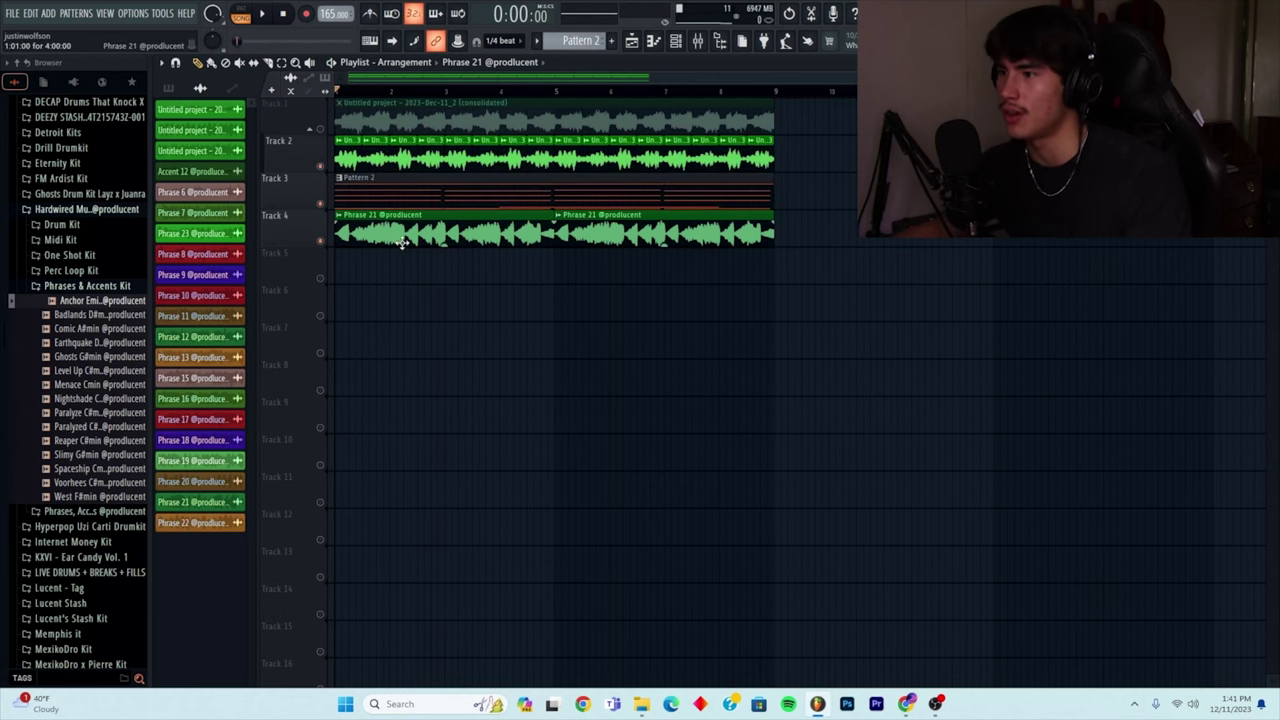
Inspect the HalfTime effect on the Phrase 21 mixer track and return to the playlist.
{"action": "double_click", "coordinate": [560, 235]}
{"action": "key", "text": "F9"}
{"action": "left_click", "coordinate": [1141, 106]}
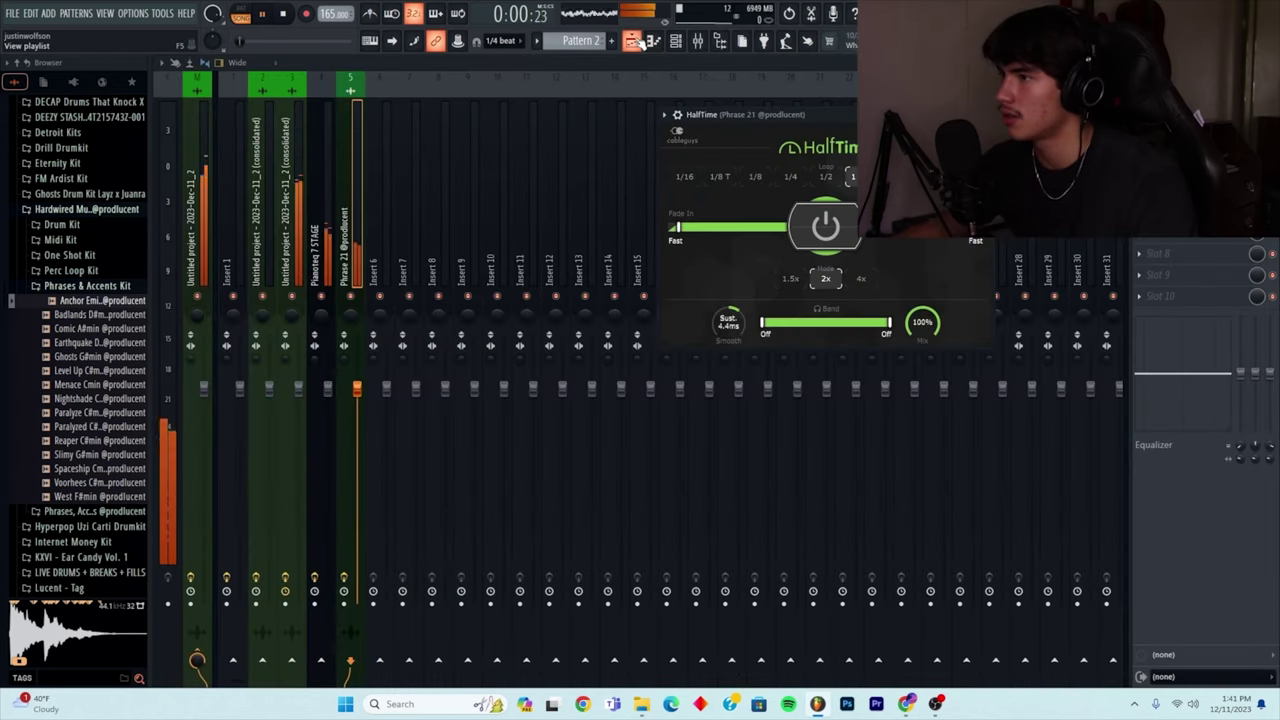
{"action": "key", "text": "F5"}
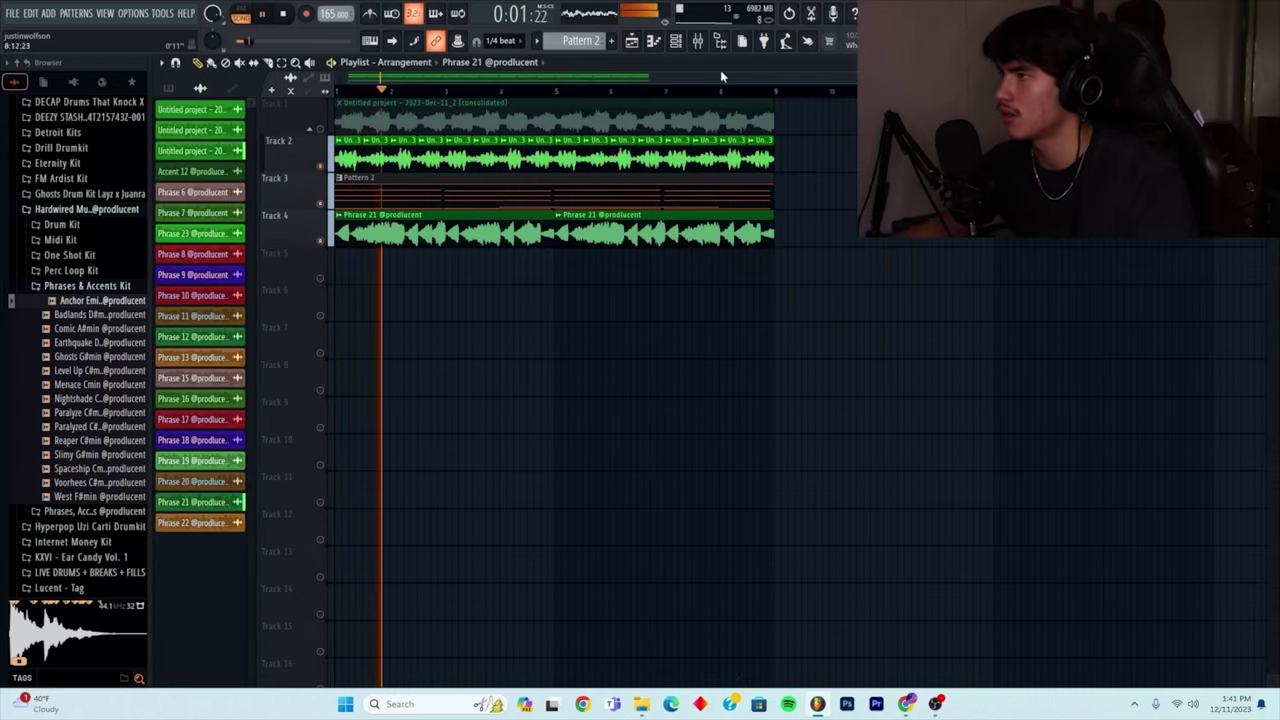
Play the arrangement with the Omnisphere #5 part and move the channel rack clear of the webcam area.
{"action": "left_click", "coordinate": [676, 41]}
{"action": "left_click", "coordinate": [676, 41]}
{"action": "double_click", "coordinate": [562, 232]}
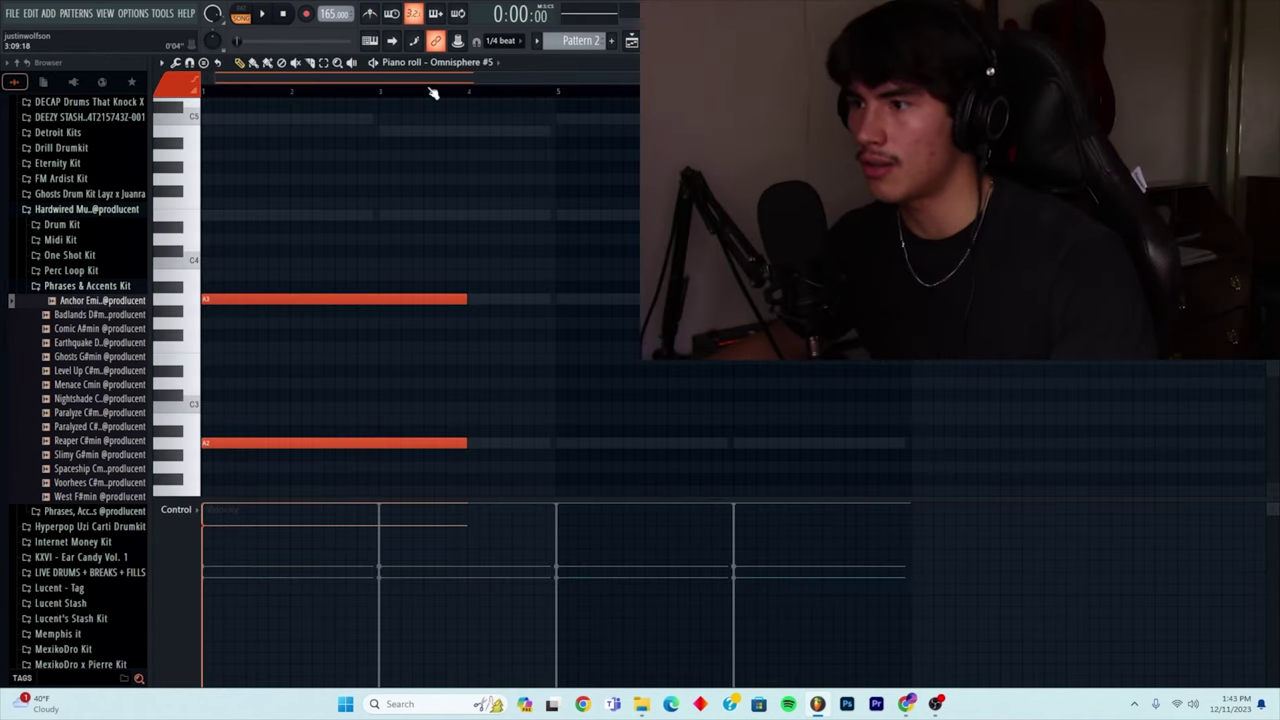
{"action": "key", "text": "space"}
{"action": "scroll", "coordinate": [449, 134], "scroll_direction": "down", "scroll_amount": 3}
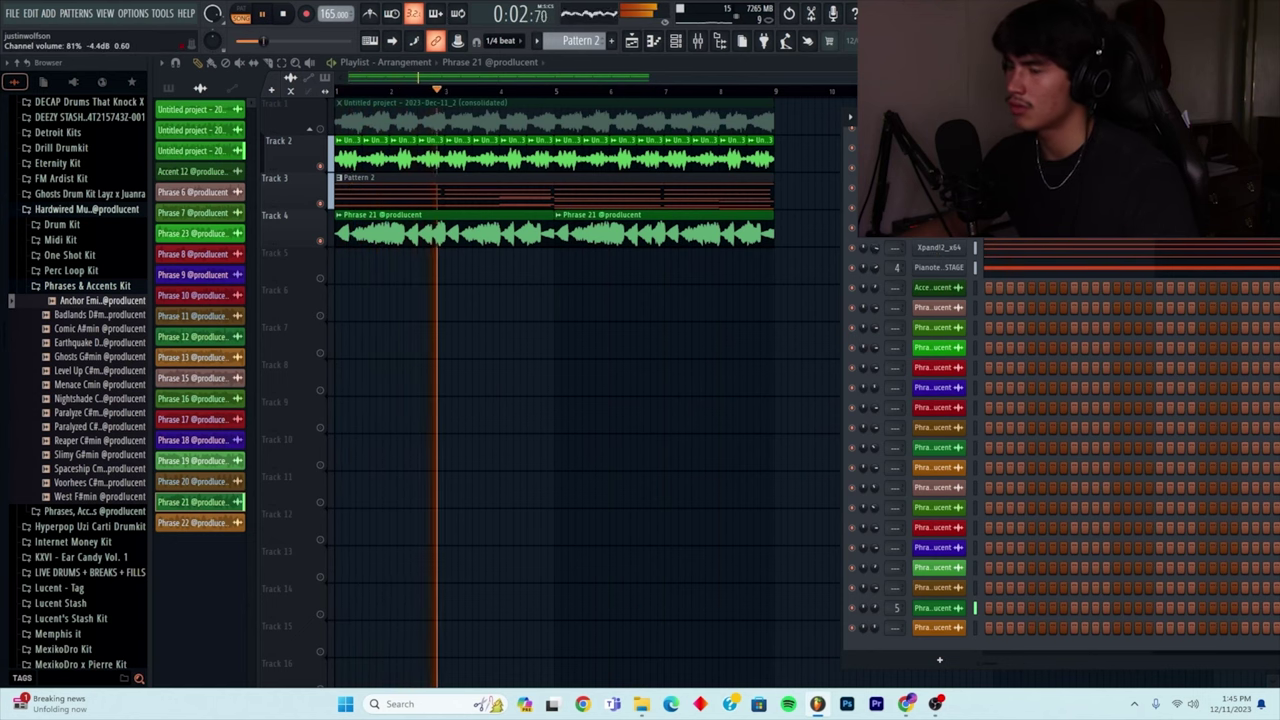
{"action": "left_click_drag", "start_coordinate": [882, 117], "coordinate": [796, 108]}
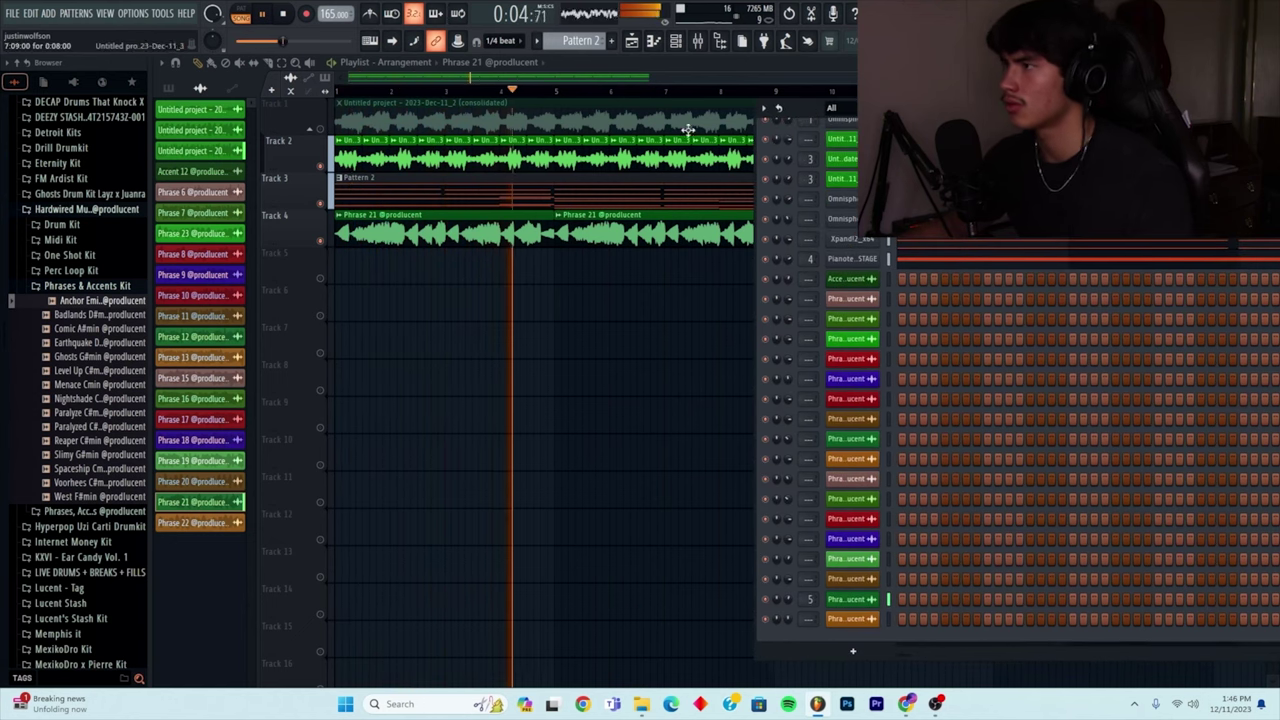
High-pass the Omnisphere #5 mixer track at about 65 Hz in Fruity parametric EQ 2, restart playback and close the EQ.
{"action": "left_click", "coordinate": [634, 42]}
{"action": "left_click", "coordinate": [680, 44]}
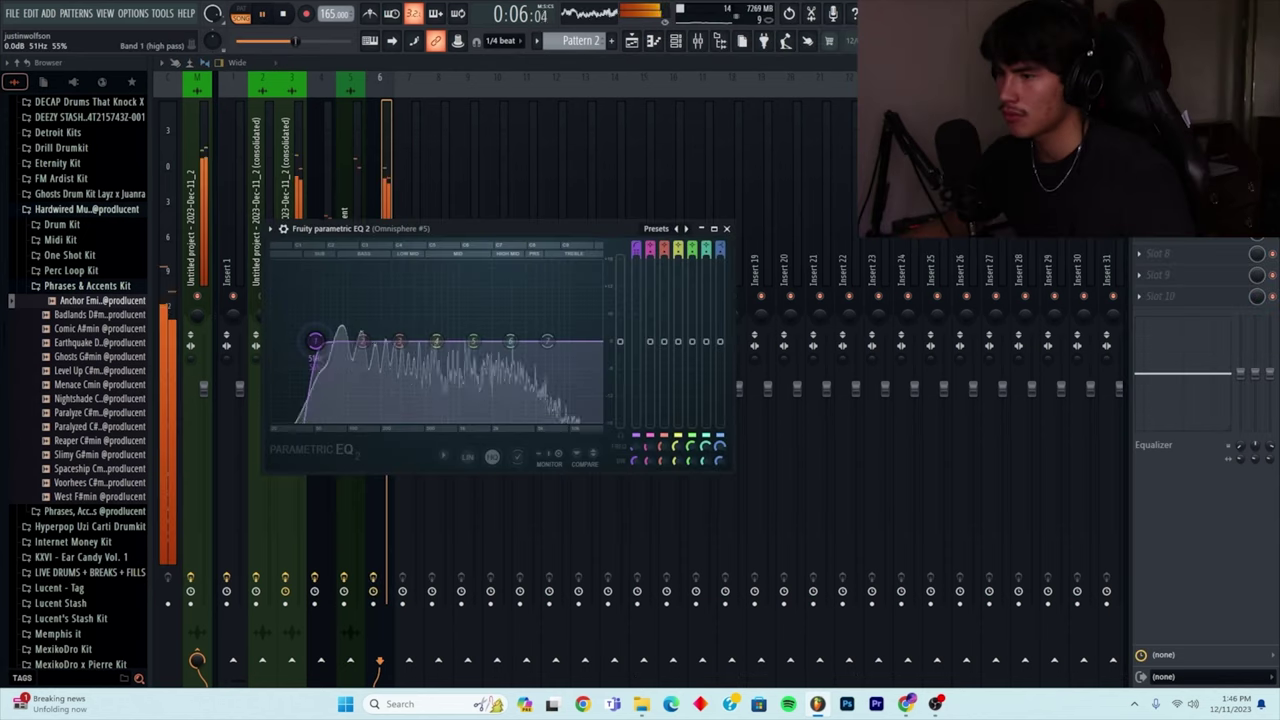
{"action": "key", "text": "space"}
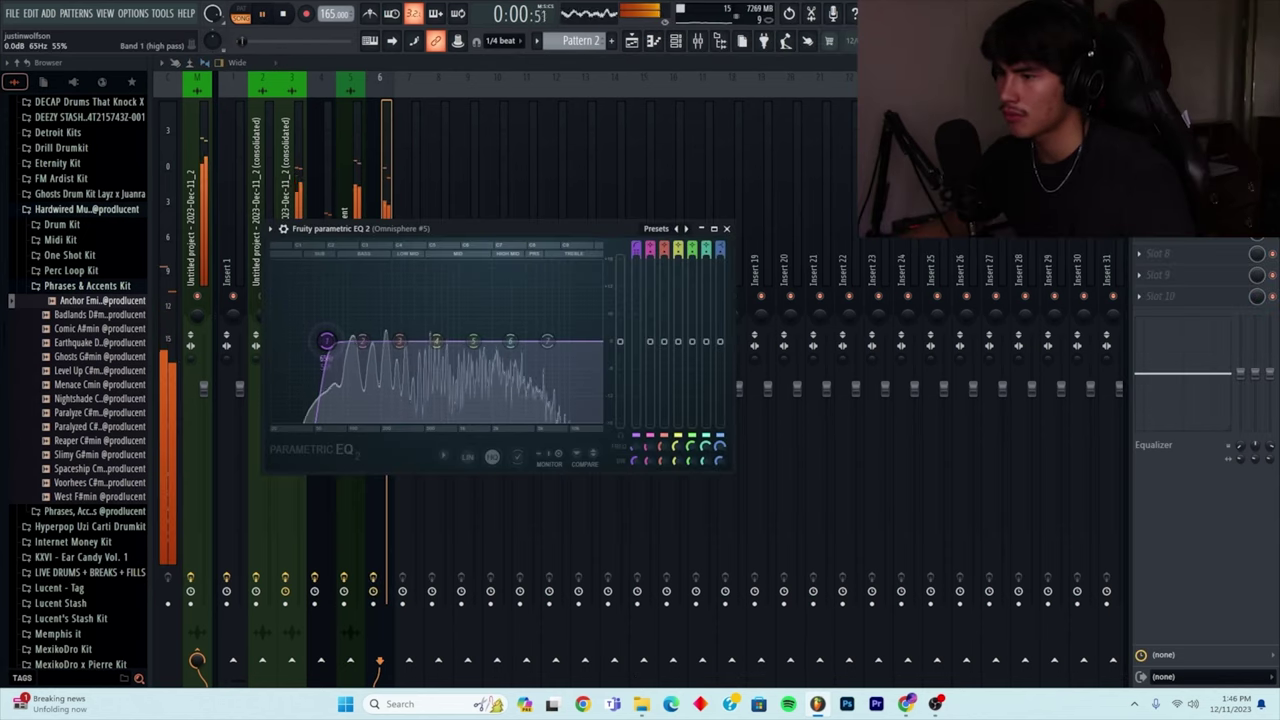
{"action": "left_click", "coordinate": [727, 229]}
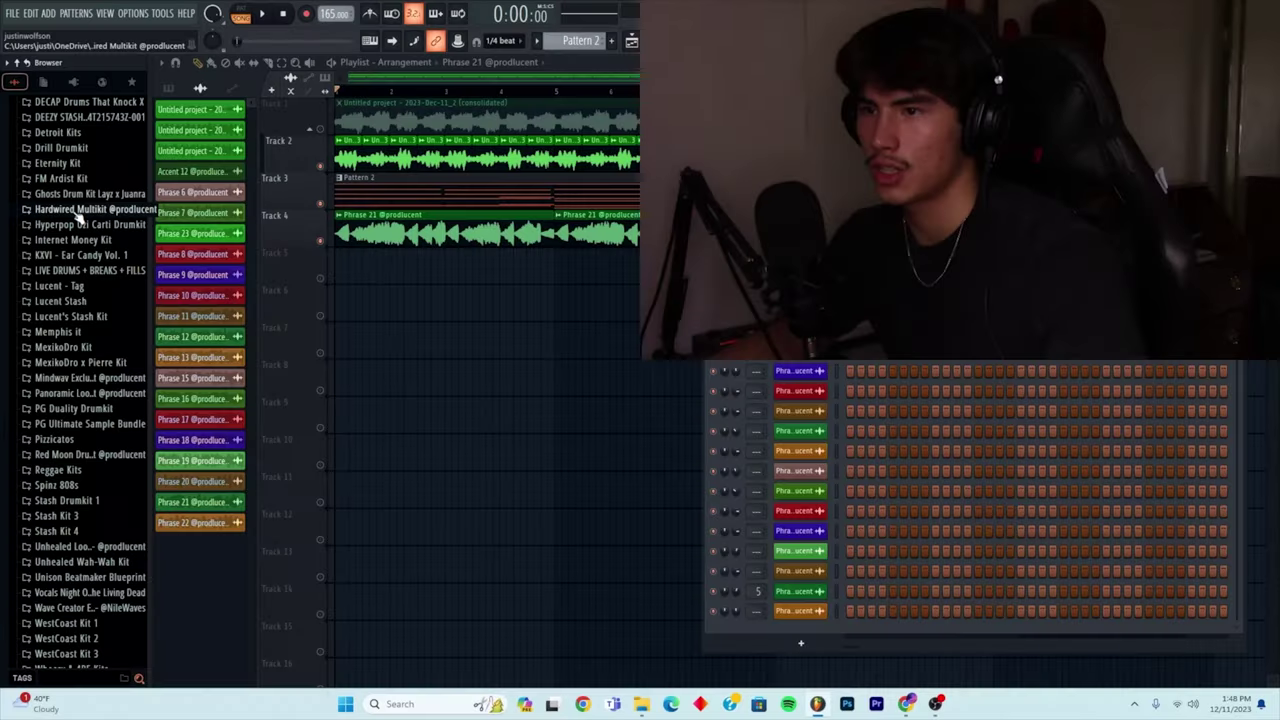
Pick the Clap - Garfield sample from the Drum Kit's Clap folder in the Hardwired Multikit.
{"action": "left_click", "coordinate": [78, 210]}
{"action": "left_click", "coordinate": [66, 256]}
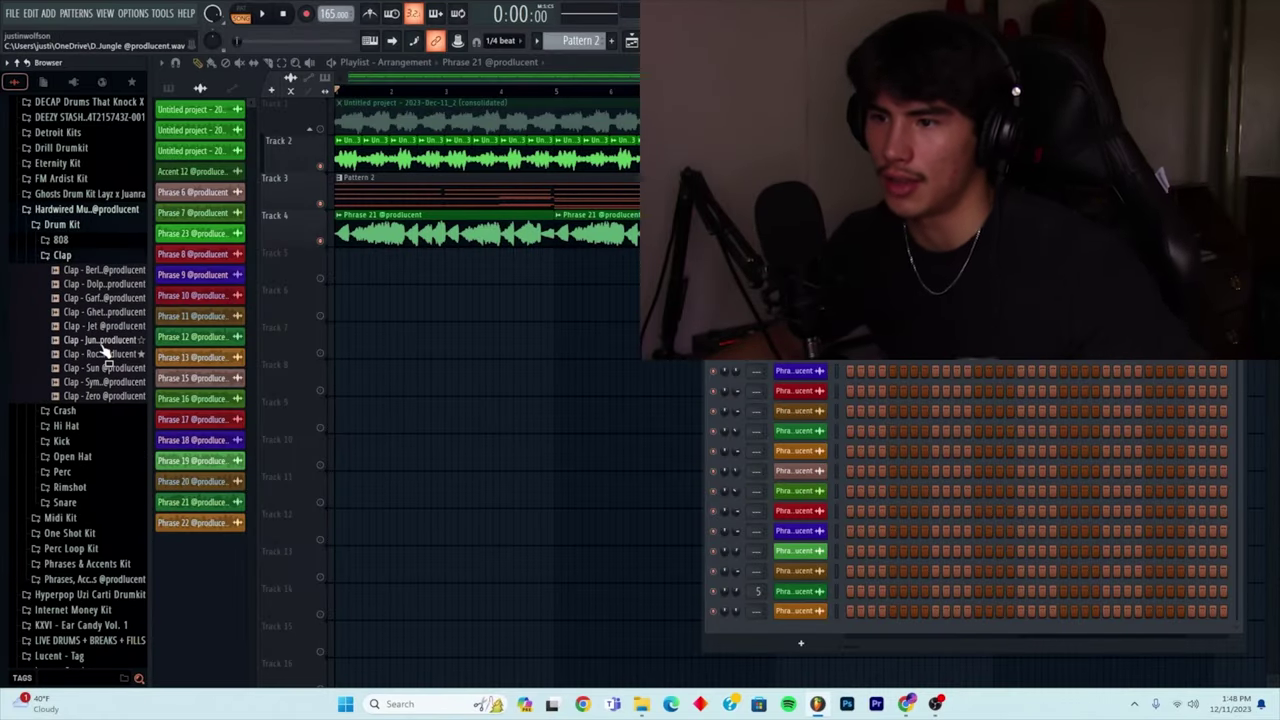
{"action": "left_click", "coordinate": [108, 298]}
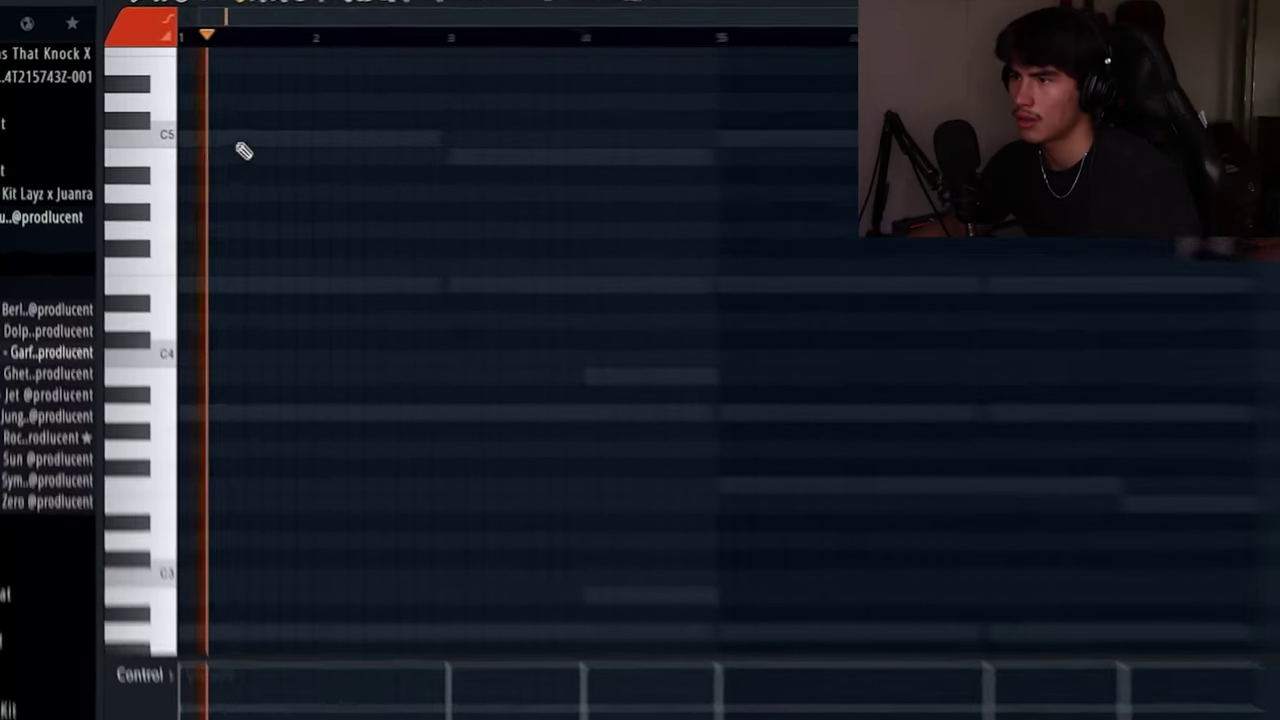
Place a C5 clap on beat 3 of each bar from bar 1 to bar 4.
{"action": "left_click", "coordinate": [271, 149]}
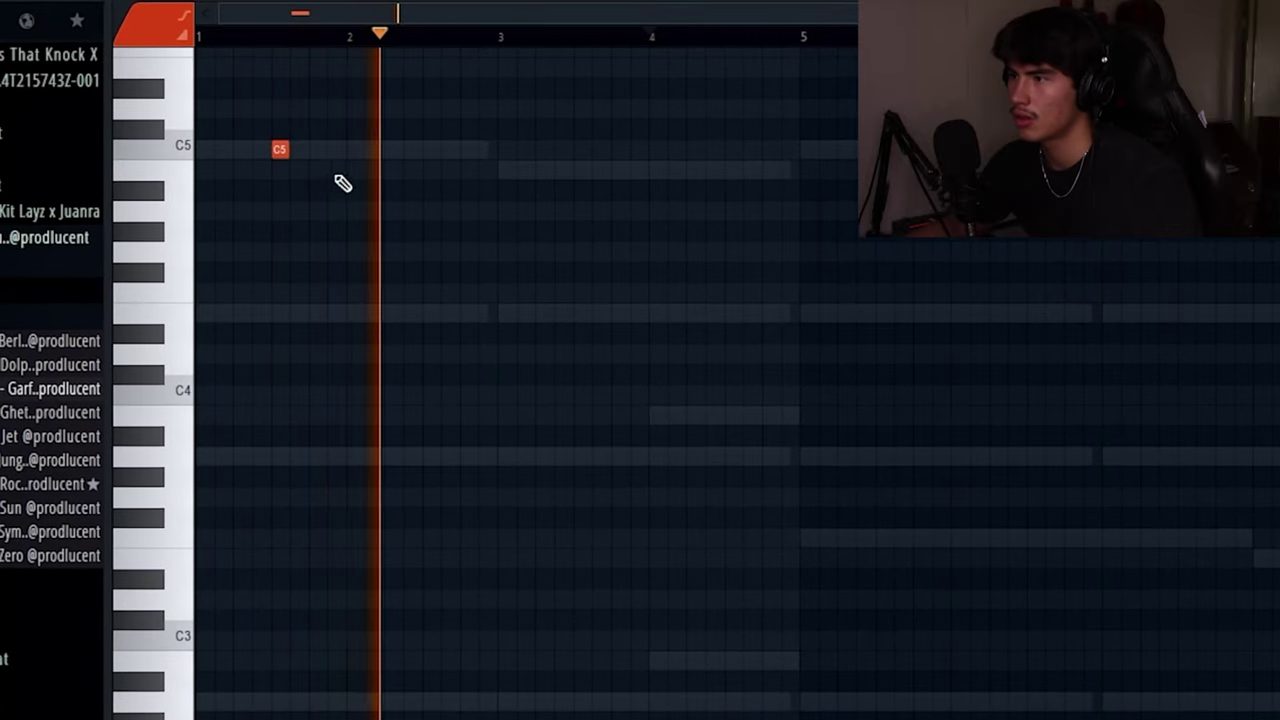
{"action": "left_click", "coordinate": [430, 149]}
{"action": "left_click", "coordinate": [582, 150]}
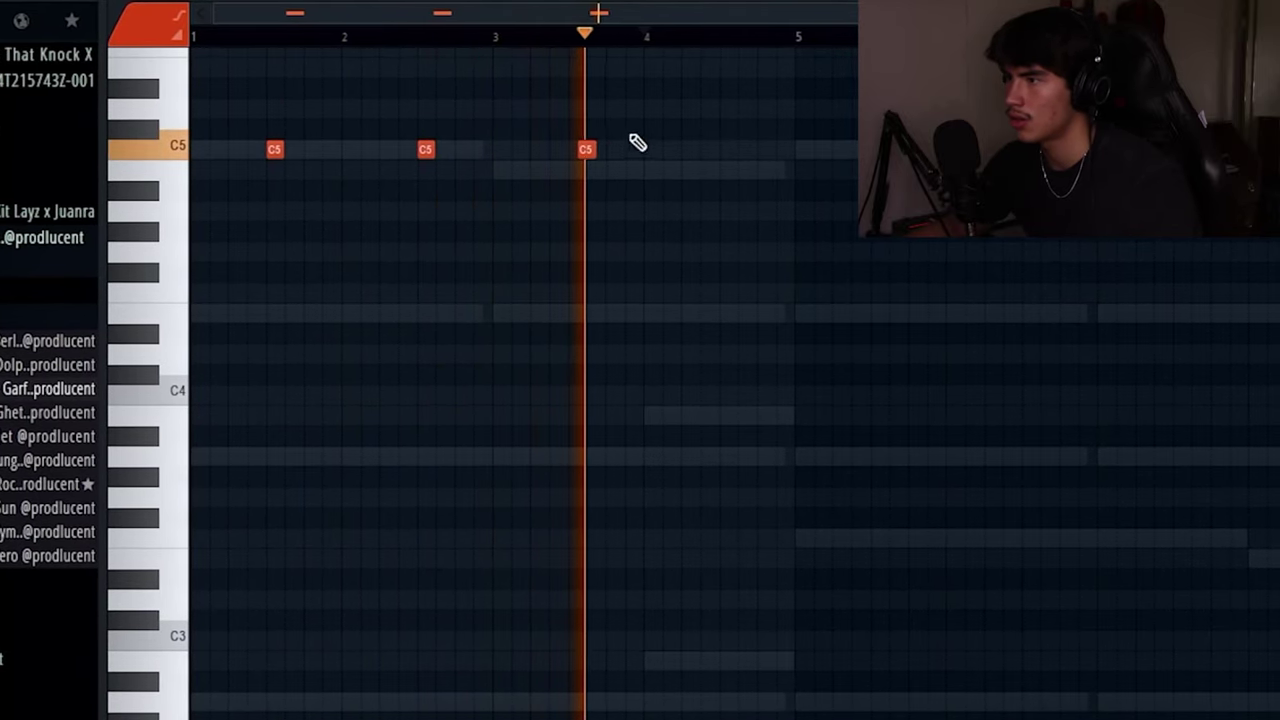
{"action": "left_click", "coordinate": [729, 150]}
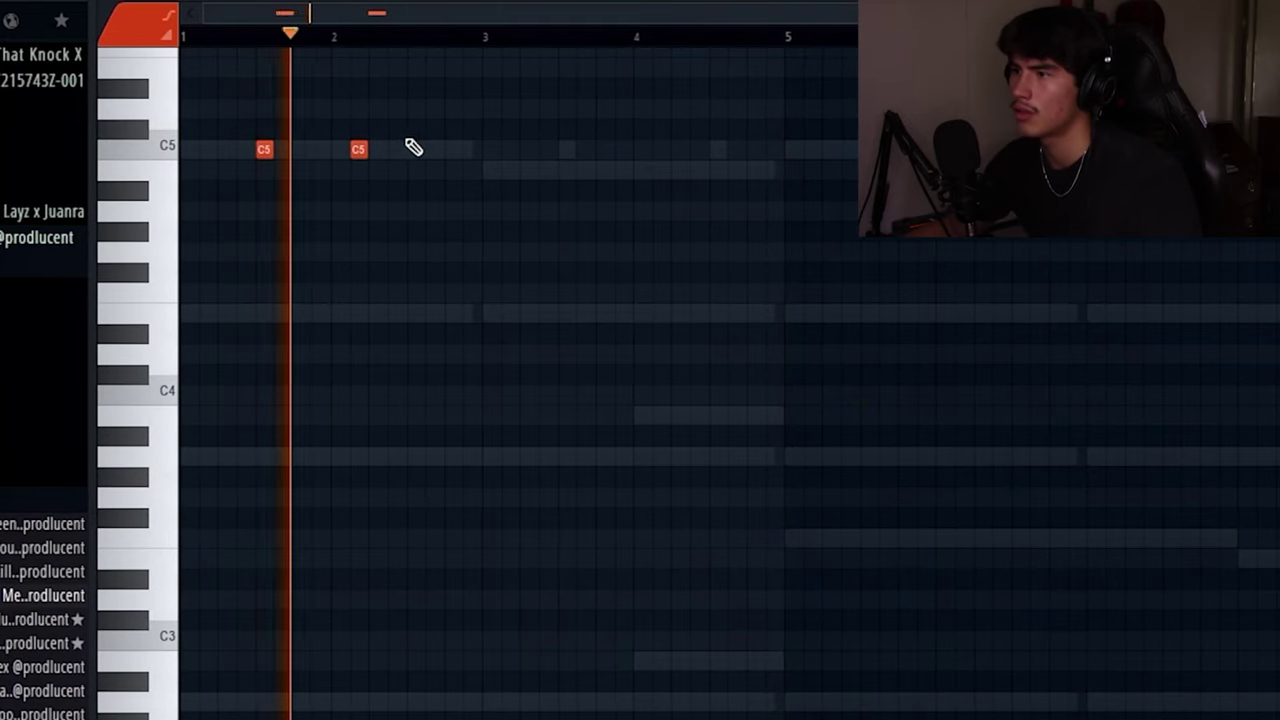
Add a C5 snare hit in the middle of bar 2 and duplicate the rhythm into bars 3 and 4 with an extra late bar 3 hit.
{"action": "left_click", "coordinate": [413, 149]}
{"action": "key", "text": "ctrl+b"}
{"action": "right_click", "coordinate": [693, 42]}
{"action": "left_click", "coordinate": [609, 149]}
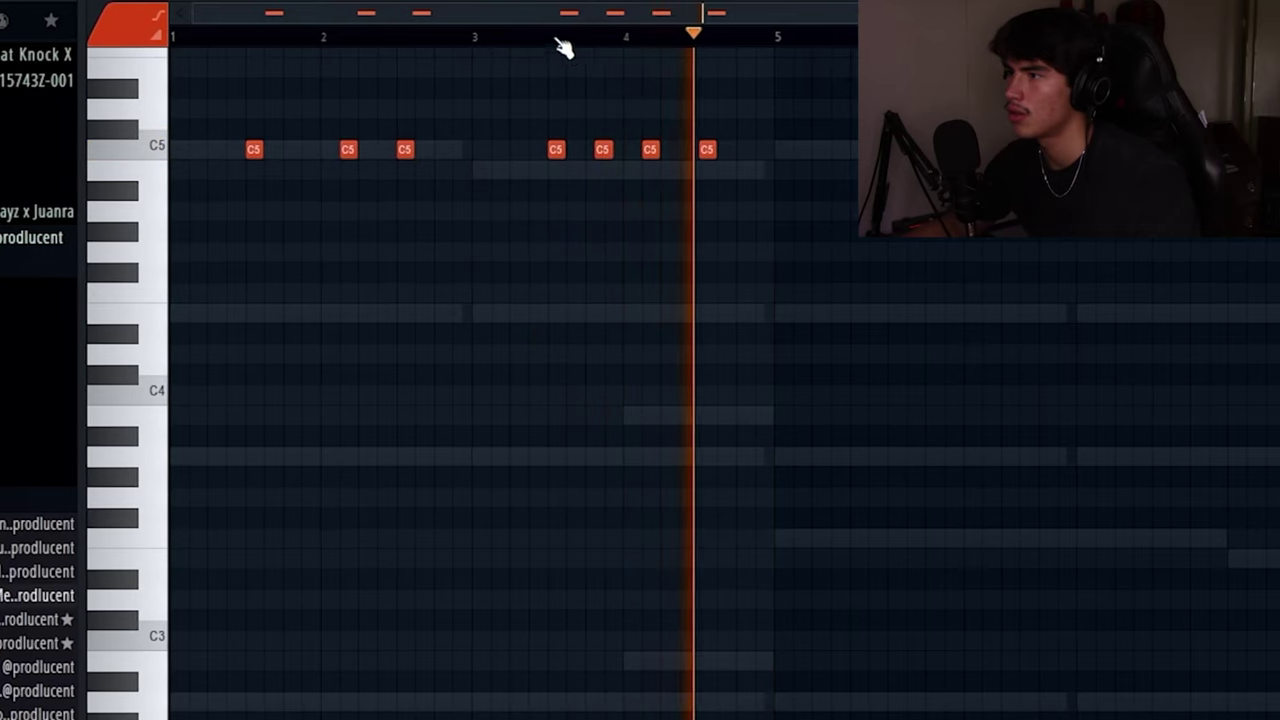
{"action": "left_click_drag", "start_coordinate": [603, 149], "coordinate": [609, 150]}
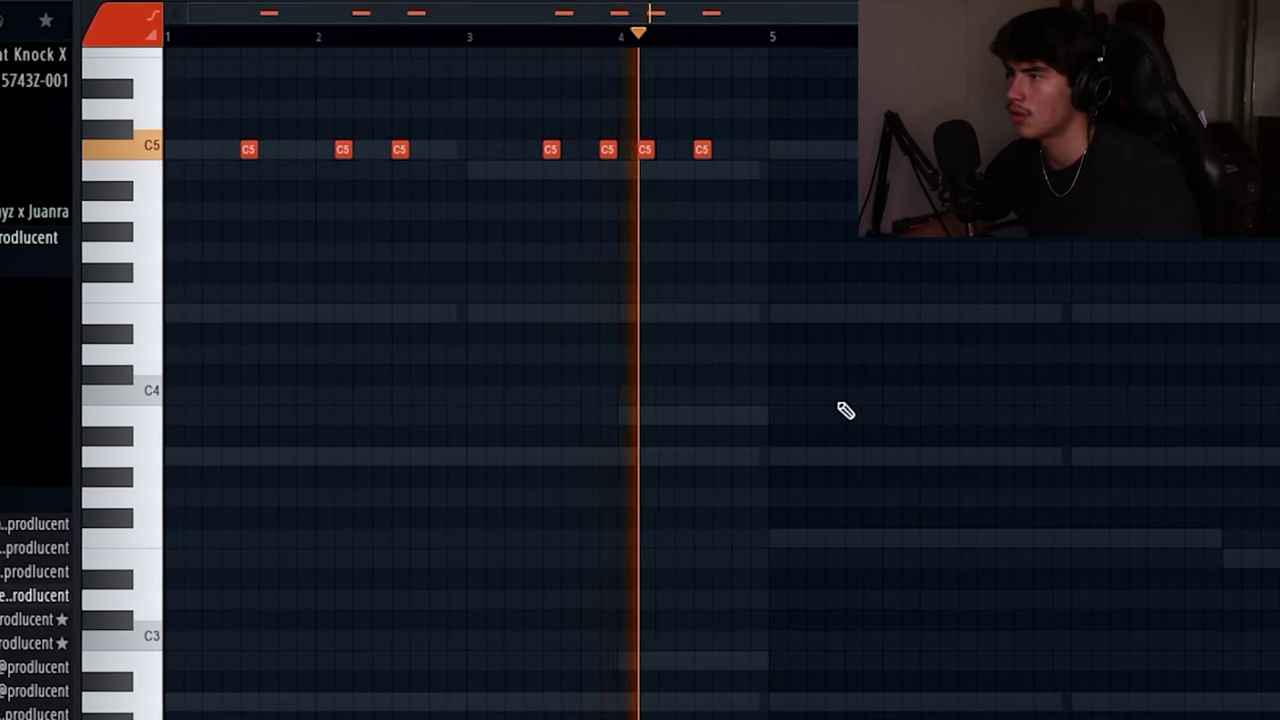
Add an A#4 snare note at the end of bar 4, replacing the misplaced B4 note.
{"action": "scroll", "coordinate": [800, 360], "scroll_direction": "up", "scroll_amount": 3}
{"action": "left_click", "coordinate": [740, 291]}
{"action": "left_click", "coordinate": [679, 40]}
{"action": "right_click", "coordinate": [743, 294]}
{"action": "left_click", "coordinate": [748, 311]}
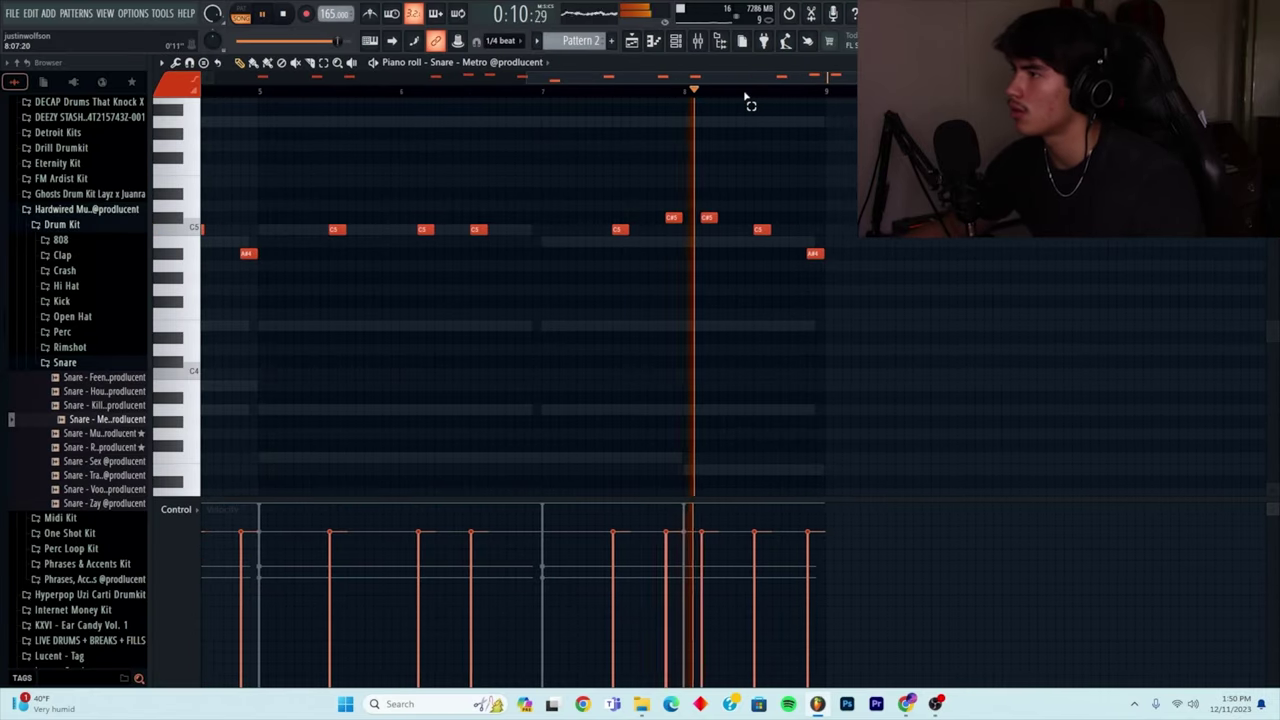
{"action": "left_click_drag", "start_coordinate": [740, 79], "coordinate": [781, 79]}
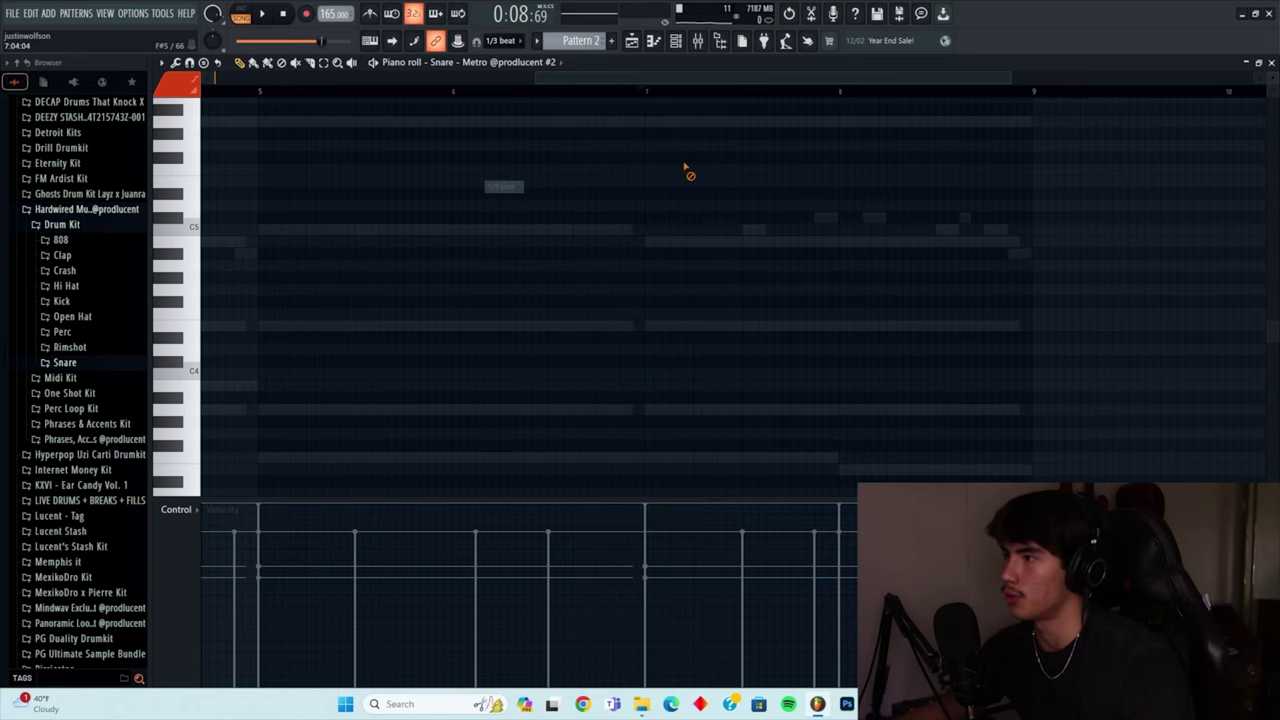
{"action": "scroll", "coordinate": [654, 174], "scroll_direction": "up", "scroll_amount": 3}
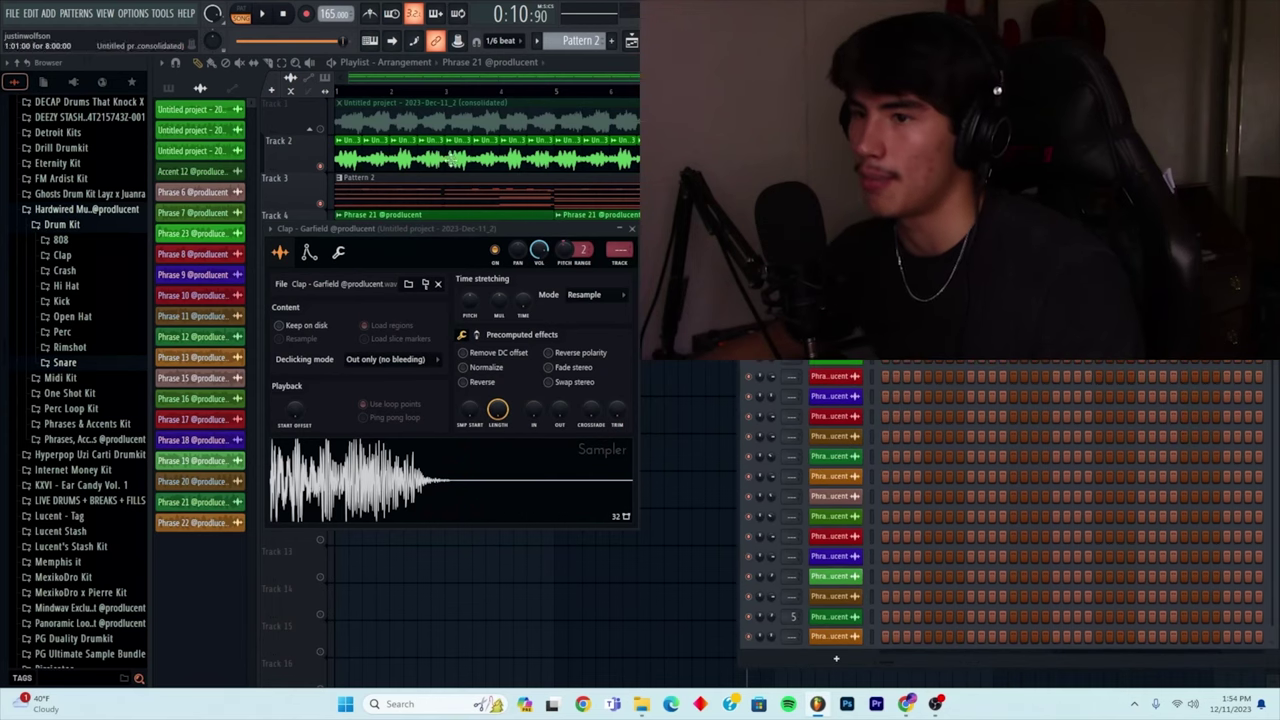
Program a four-bar C5 pattern for the Kick - Raw sample from the drum kit's Kick folder and repeat it from bar 5.
{"action": "left_click", "coordinate": [61, 301]}
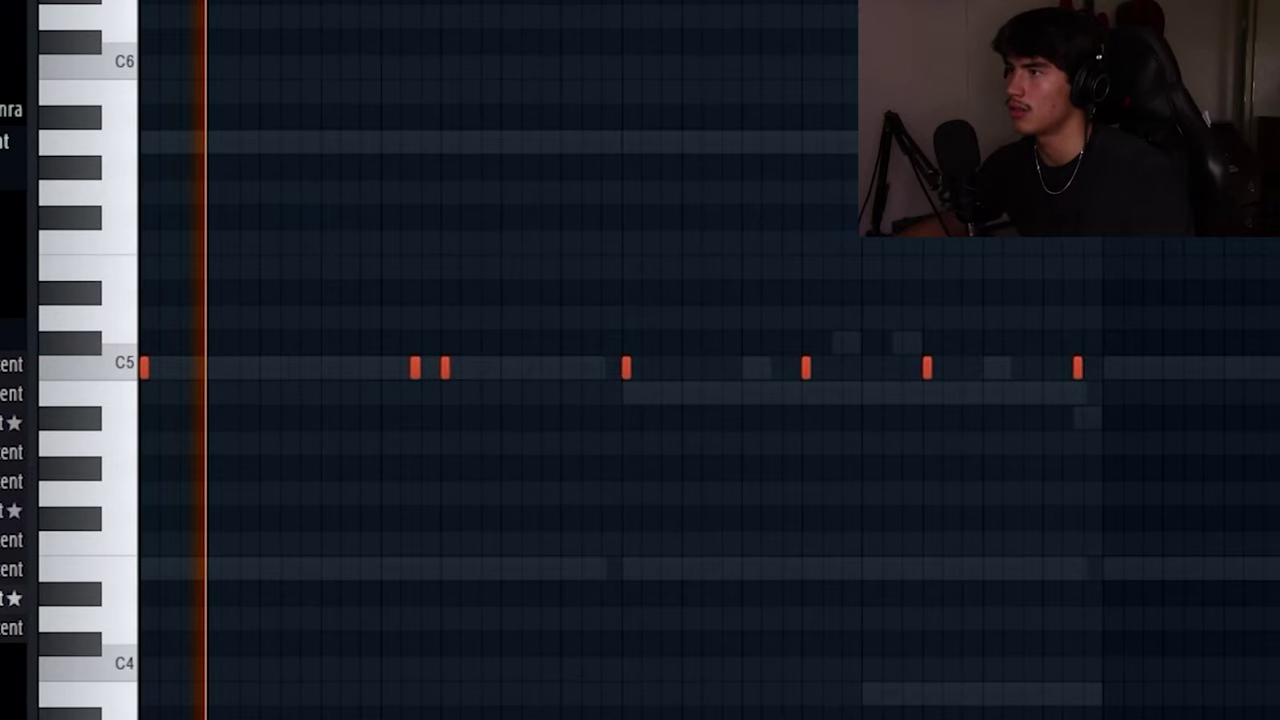
{"action": "left_click", "coordinate": [745, 2]}
{"action": "left_click", "coordinate": [783, 66]}
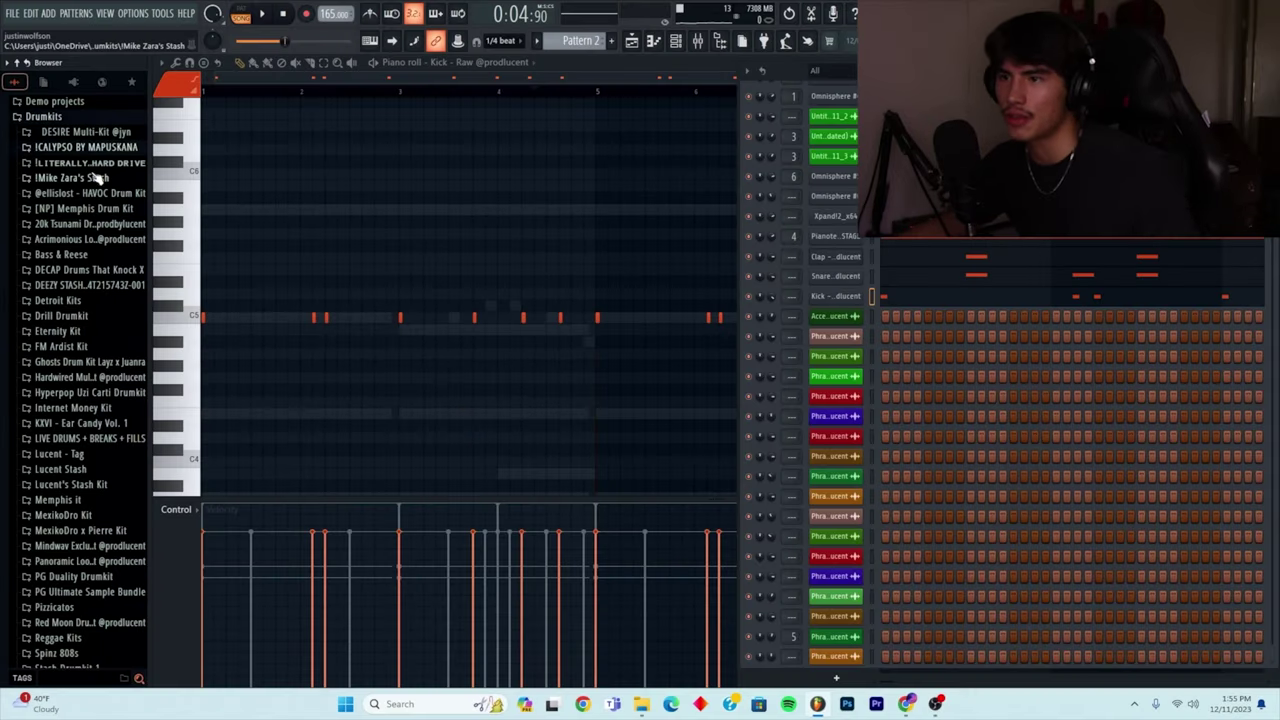
Find the MZ Hi Hat [Hit 2] sample in the drum kits and play its hi-hat pattern with rolls.
{"action": "left_click", "coordinate": [90, 254]}
{"action": "scroll", "coordinate": [110, 398], "scroll_direction": "down", "scroll_amount": 5}
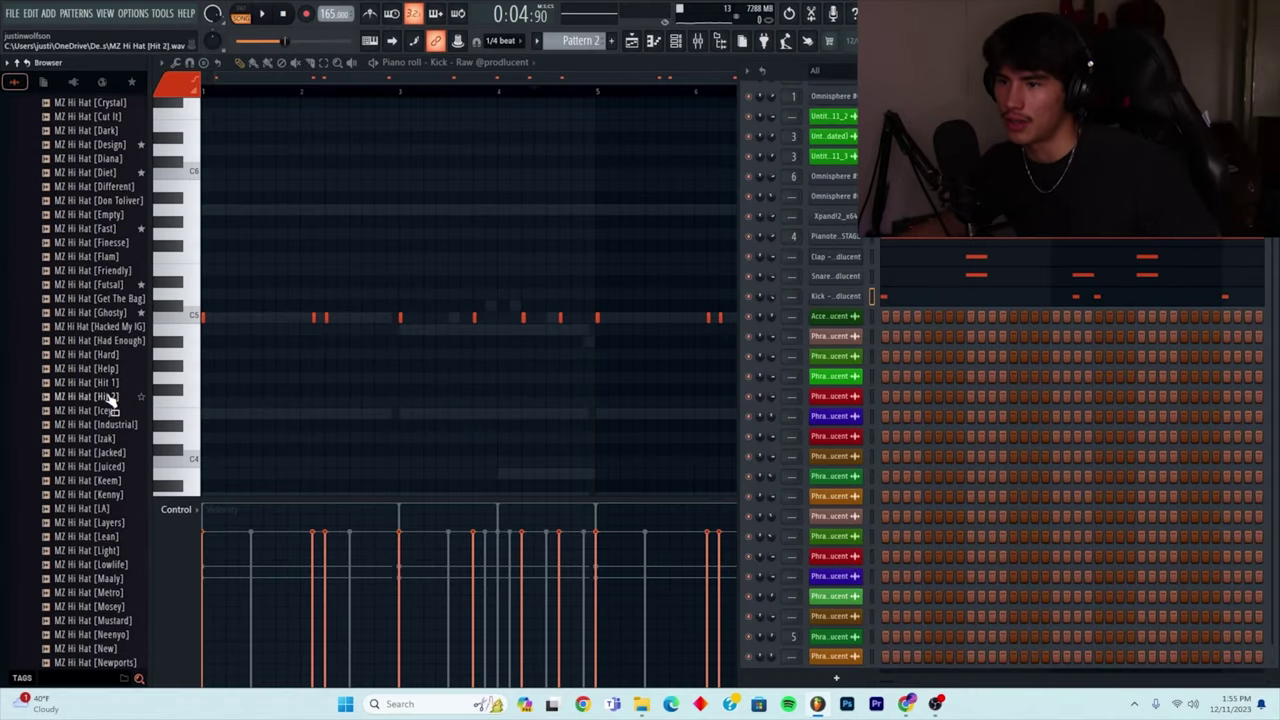
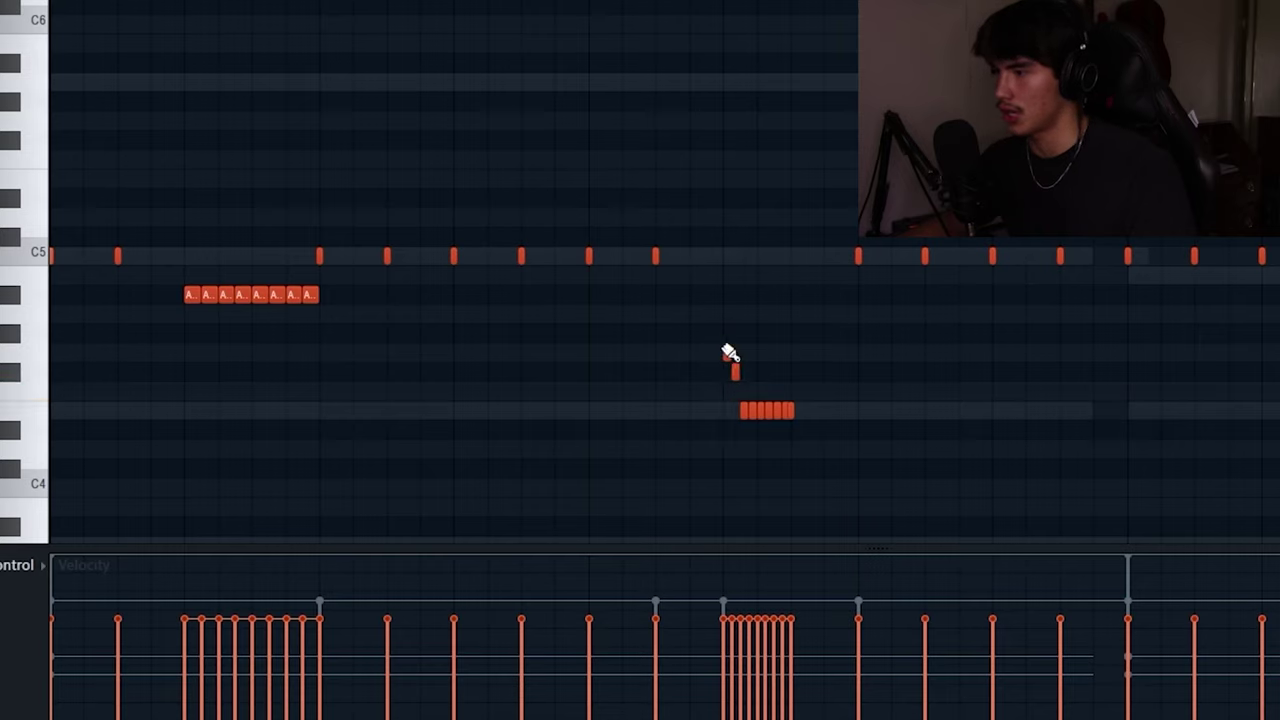
{"action": "key", "text": "space"}
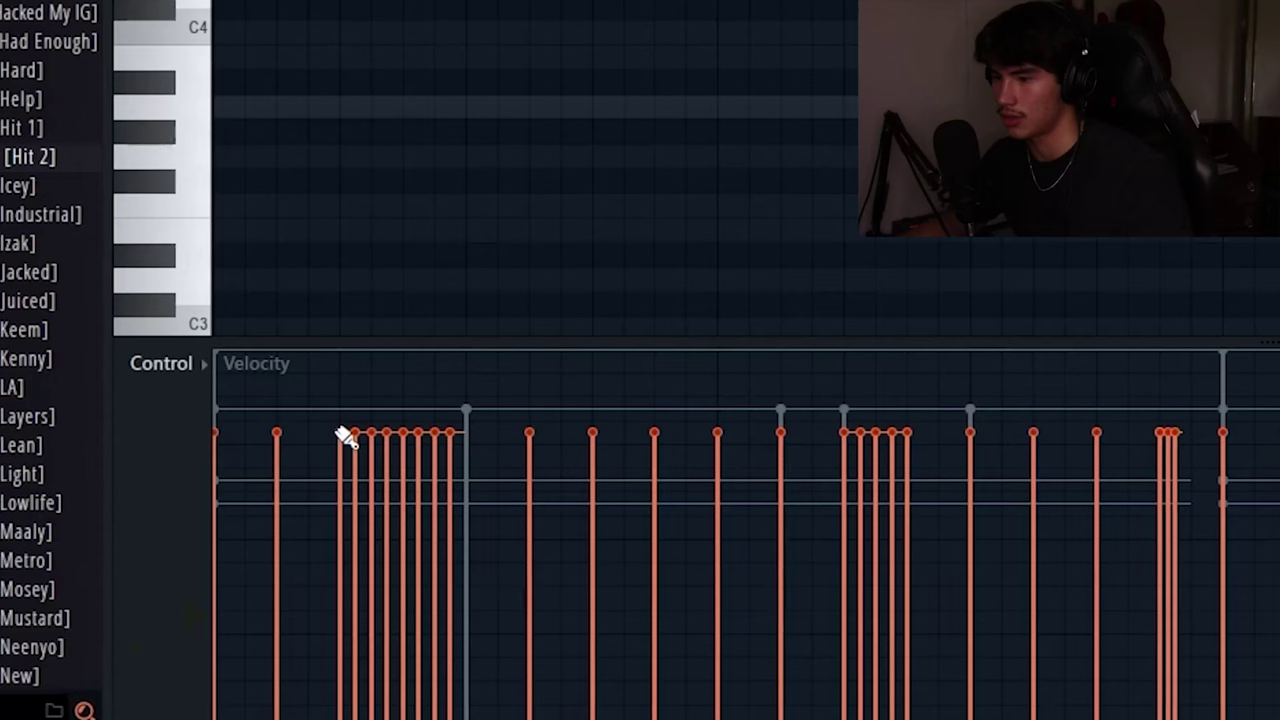
Draw a sloped velocity ramp across the first hi-hat roll in bar 1.
{"action": "mouse_move", "coordinate": [337, 435]}
{"action": "left_mouse_down"}
{"action": "mouse_move", "coordinate": [494, 463]}
{"action": "mouse_move", "coordinate": [515, 490]}
{"action": "left_mouse_up"}
{"action": "left_click", "coordinate": [514, 497]}
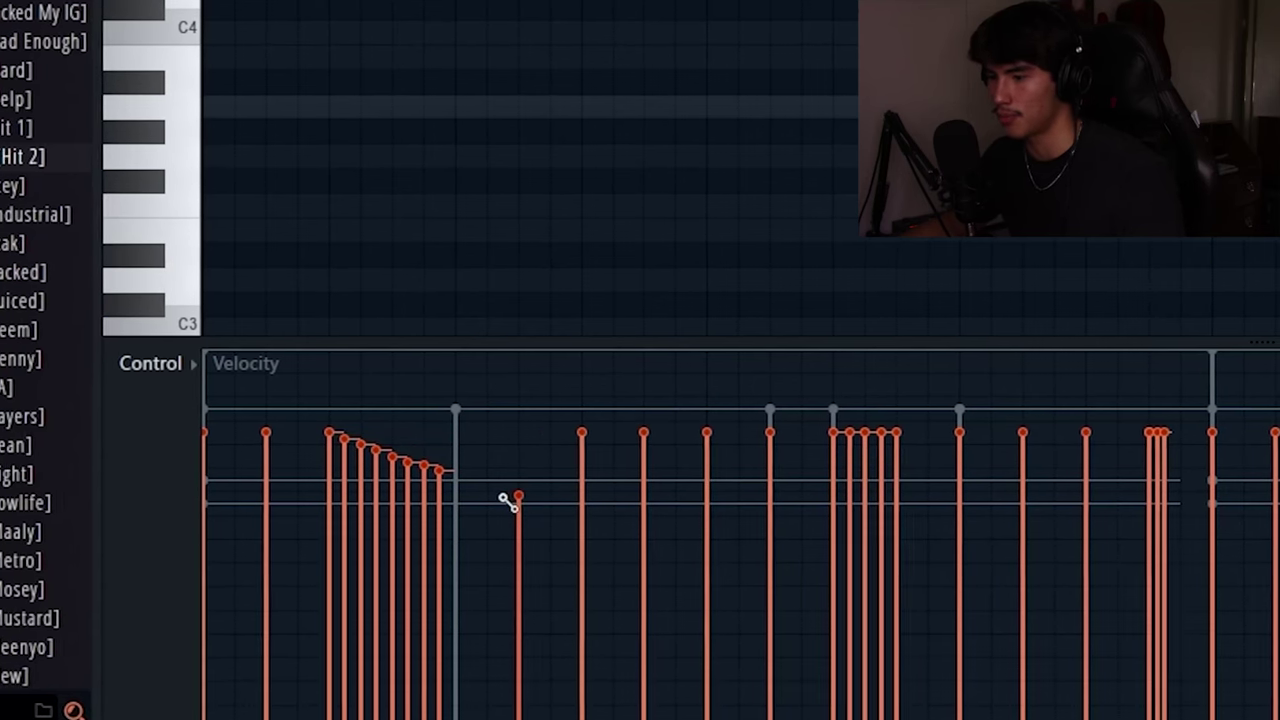
{"action": "left_click_drag", "start_coordinate": [520, 418], "coordinate": [514, 463]}
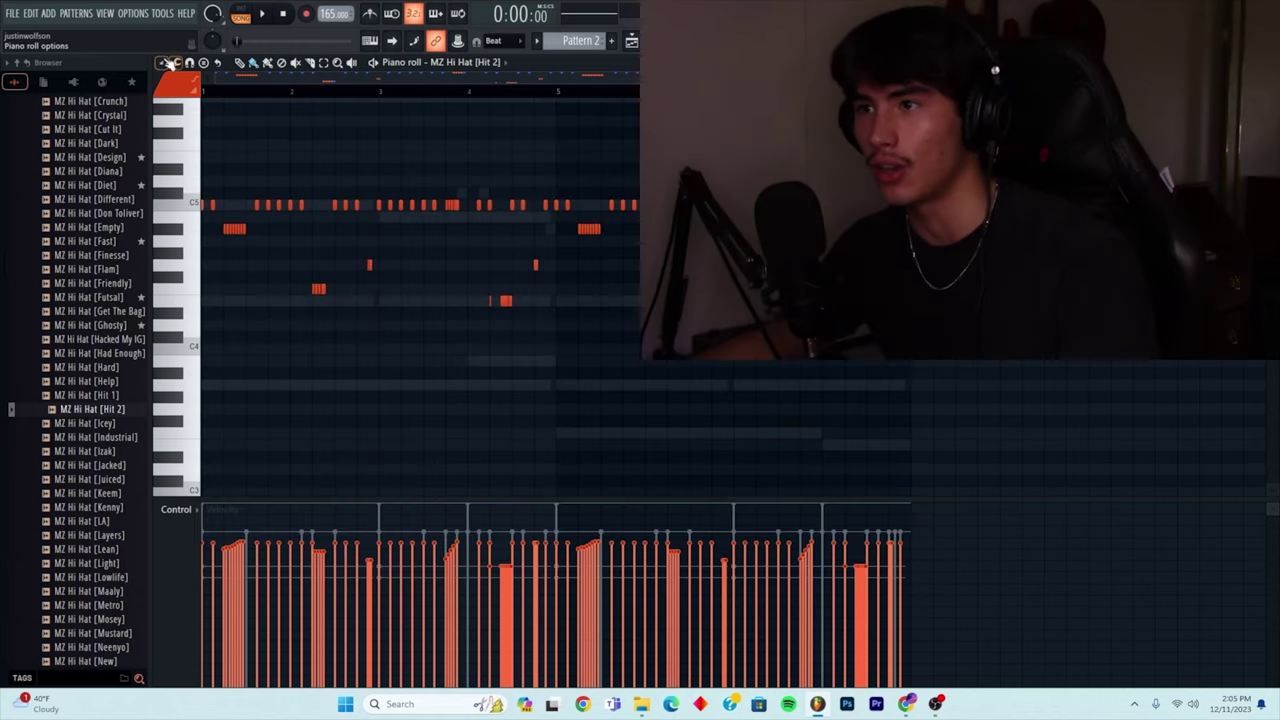
Open the piano roll options for the MZ Hi Hat [Hit 2] pattern.
{"action": "left_click", "coordinate": [161, 63]}
{"action": "mouse_move", "coordinate": [172, 78]}
{"action": "left_click", "coordinate": [333, 136]}
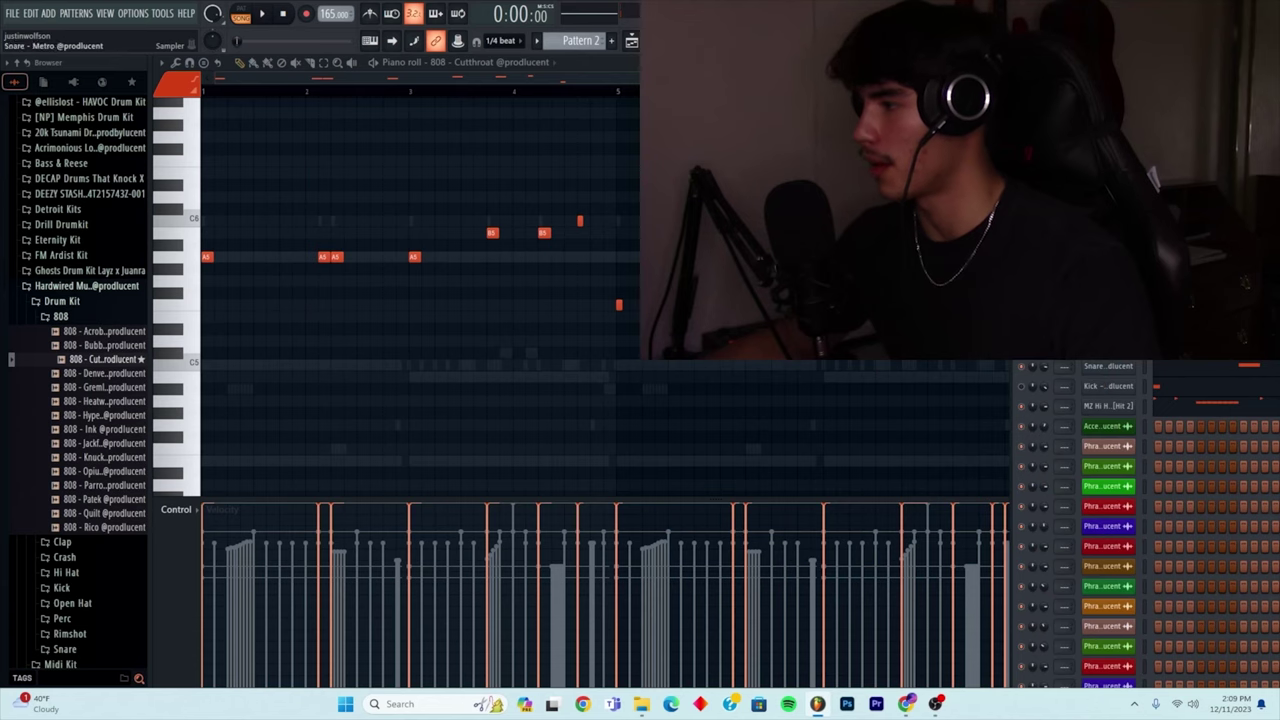
Switch from the 808 part to another drum channel and add a C5 hit late in bar 4.
{"action": "left_click", "coordinate": [1108, 346]}
{"action": "left_click", "coordinate": [228, 201]}
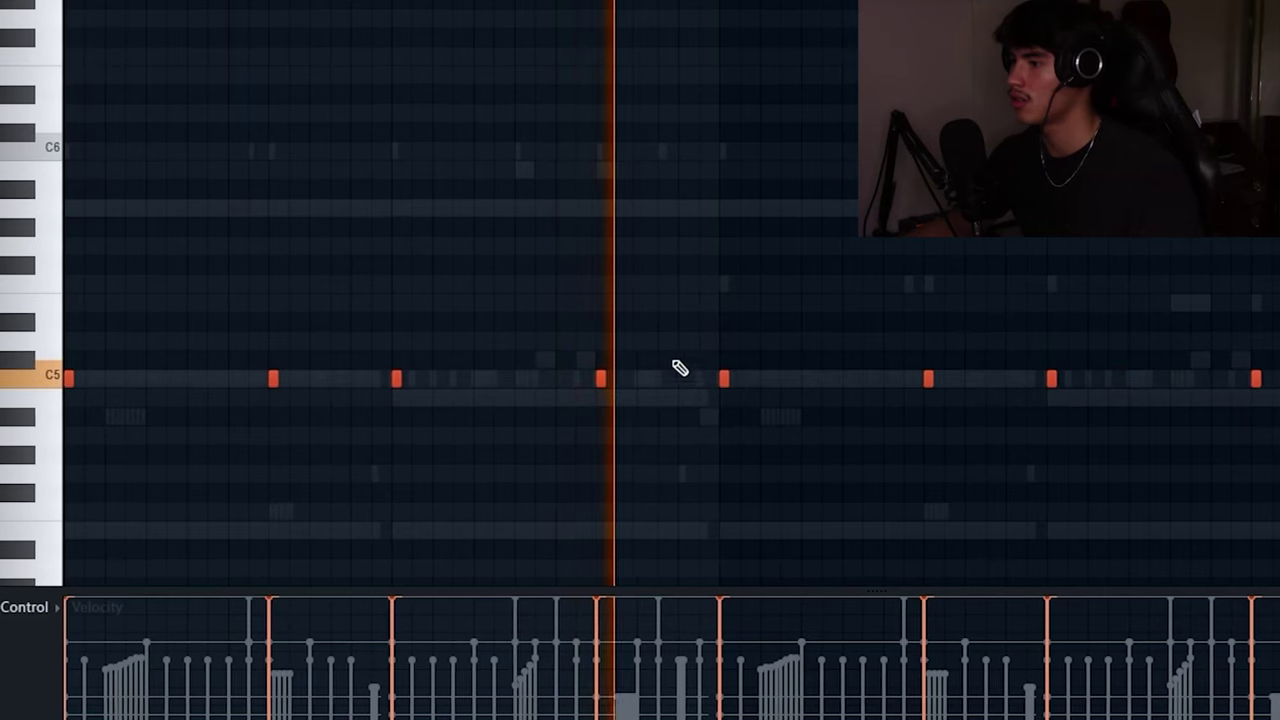
{"action": "left_click", "coordinate": [675, 376]}
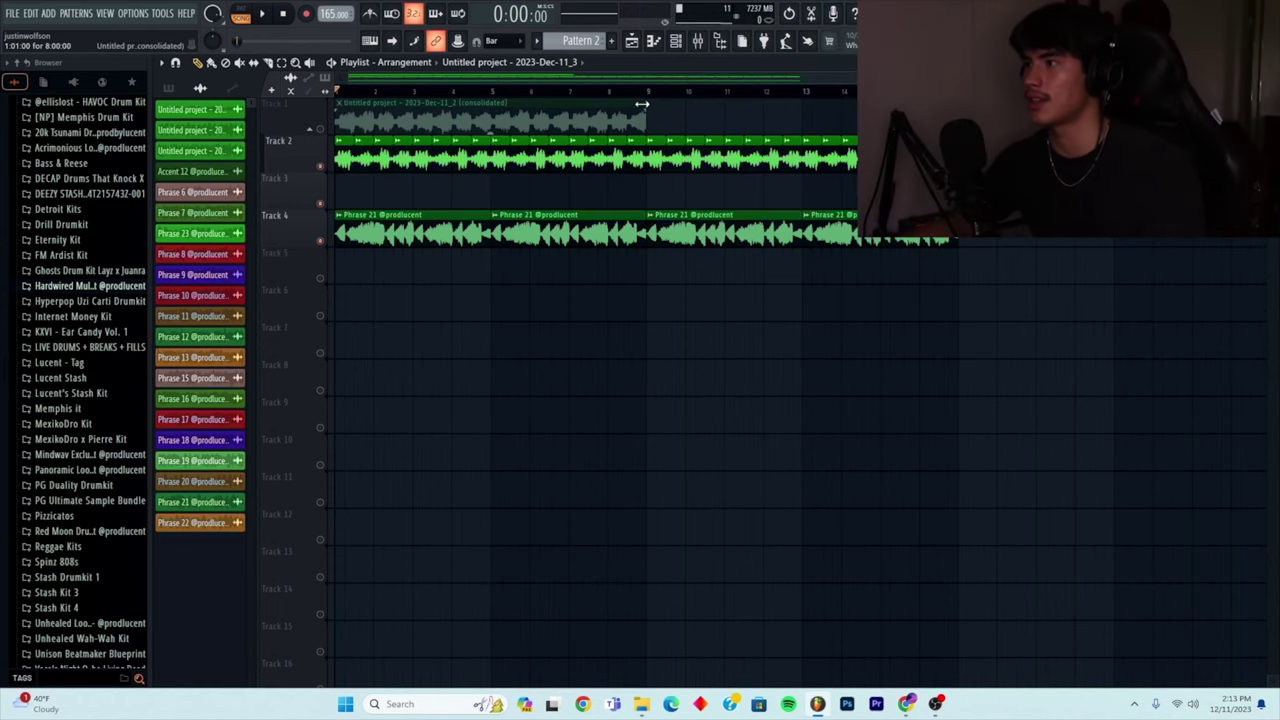
Keep the first eight bars of Track 3 empty as an intro and place Pattern 2 from bar 9.
{"action": "left_click_drag", "start_coordinate": [648, 96], "coordinate": [340, 93]}
{"action": "right_click", "coordinate": [516, 91]}
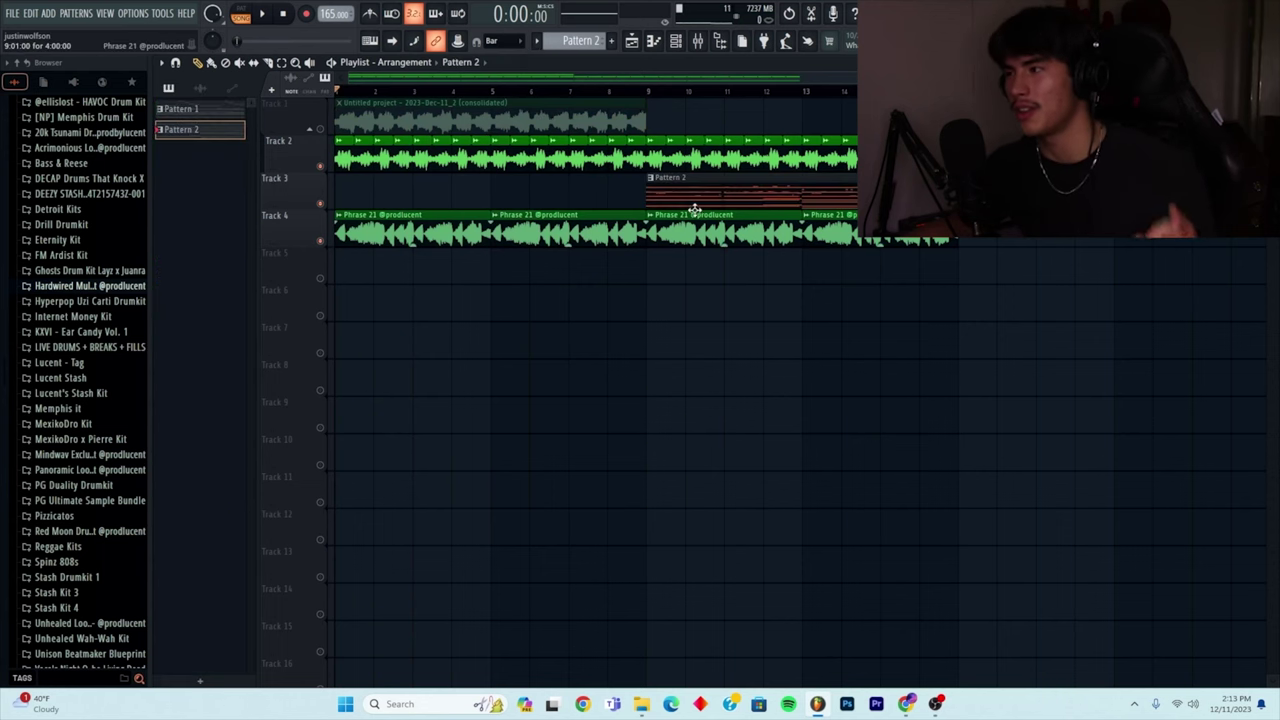
{"action": "left_click_drag", "start_coordinate": [694, 210], "coordinate": [399, 177]}
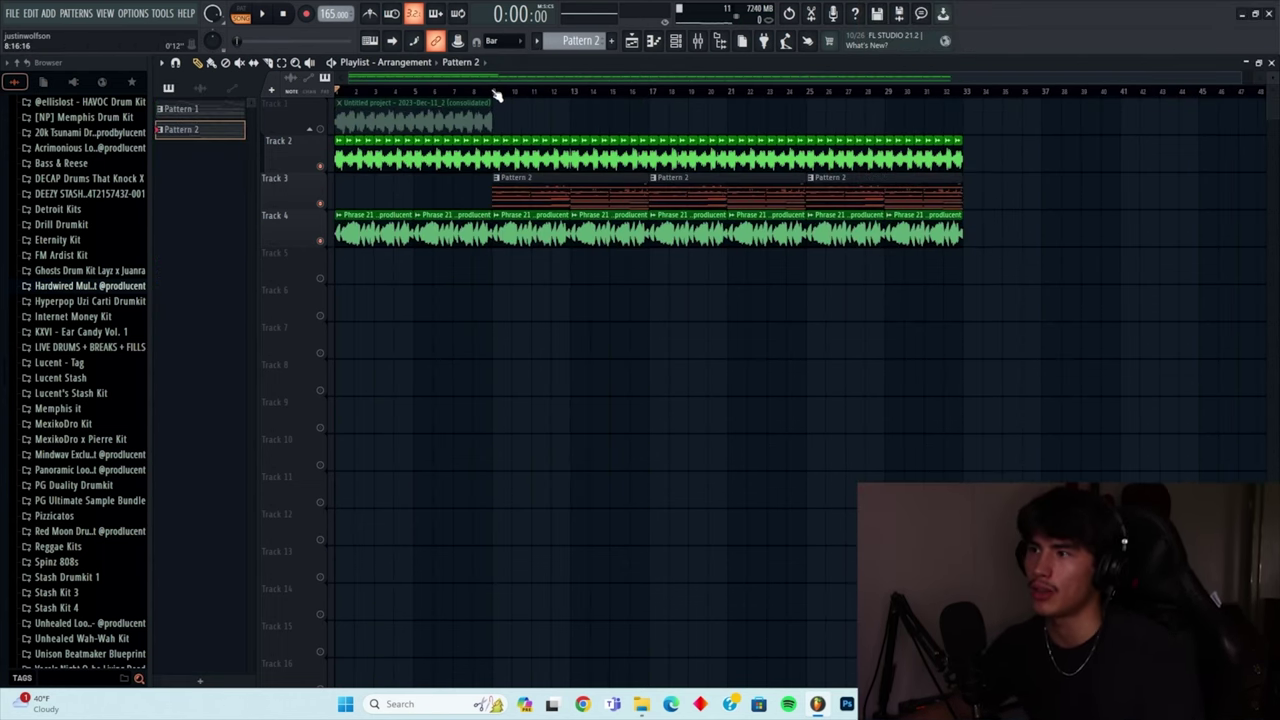
Review the arrangement's sections by scrubbing the timeline over the intro in bars 1 to 8 and the part starting at bar 9.
{"action": "left_click_drag", "start_coordinate": [503, 94], "coordinate": [337, 93]}
{"action": "left_click_drag", "start_coordinate": [496, 93], "coordinate": [955, 95]}
{"action": "right_click", "coordinate": [853, 97]}
{"action": "left_click_drag", "start_coordinate": [499, 91], "coordinate": [336, 93]}
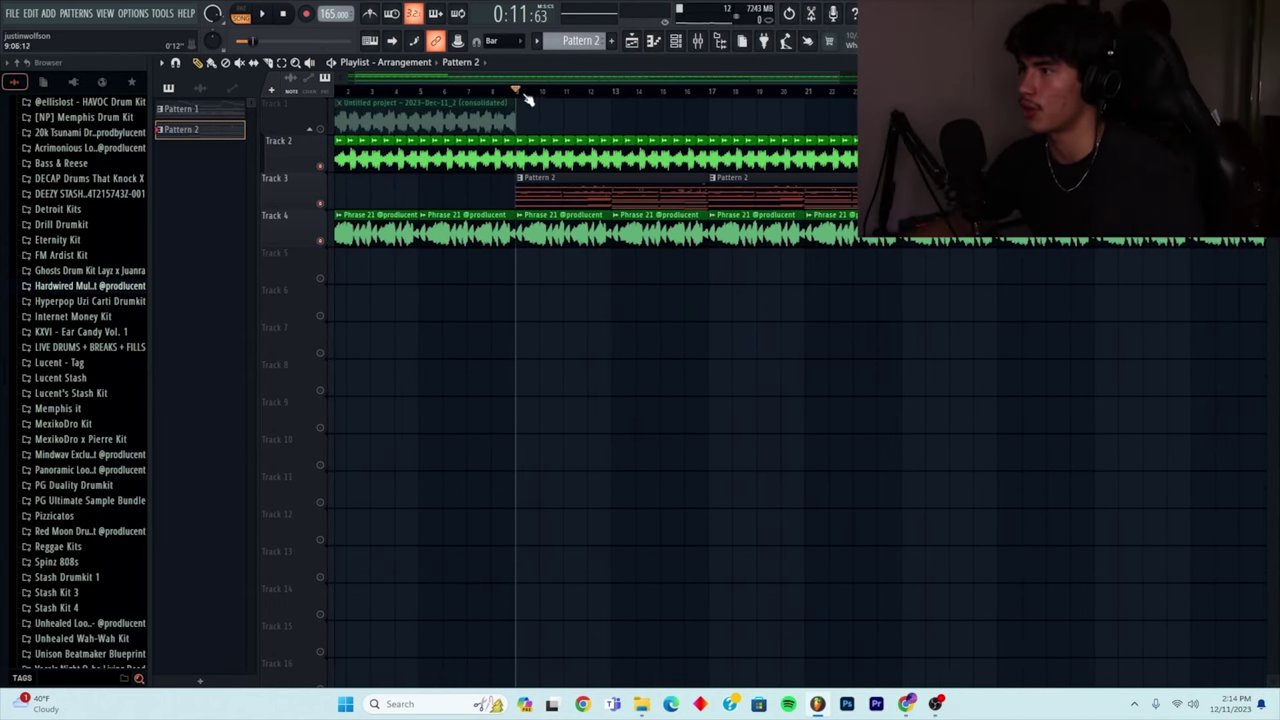
{"action": "left_click_drag", "start_coordinate": [517, 95], "coordinate": [905, 97]}
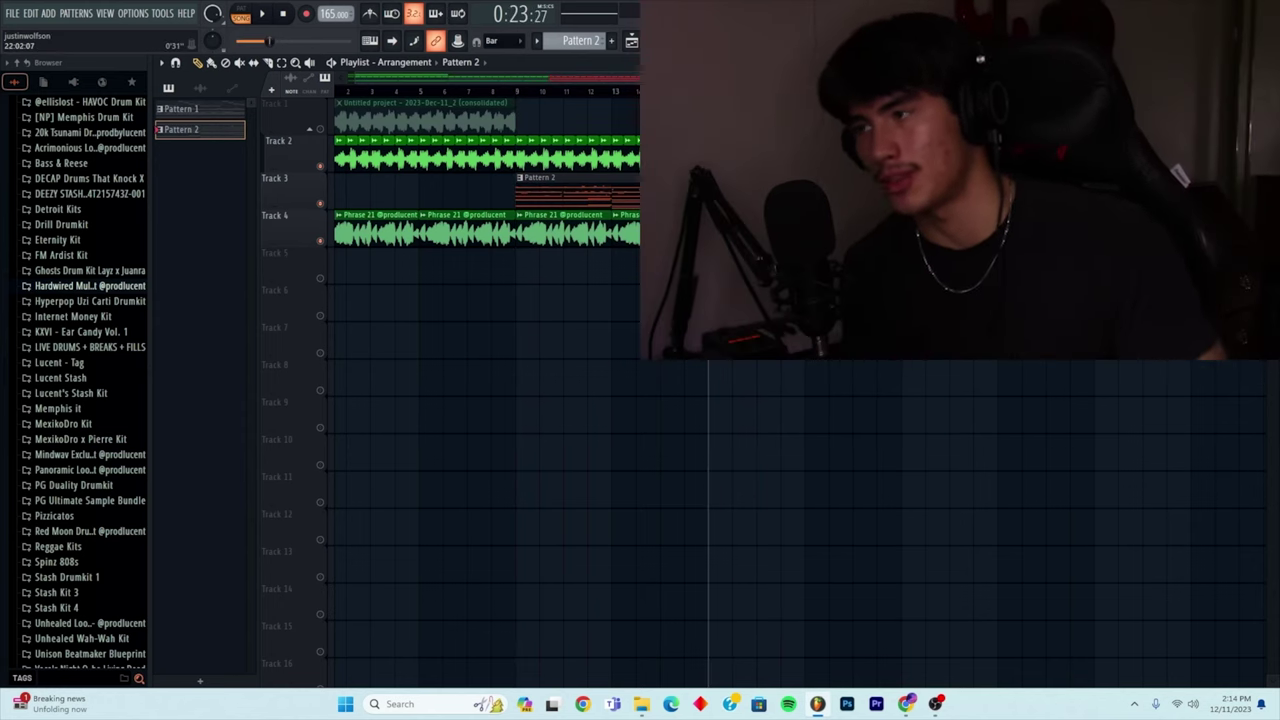